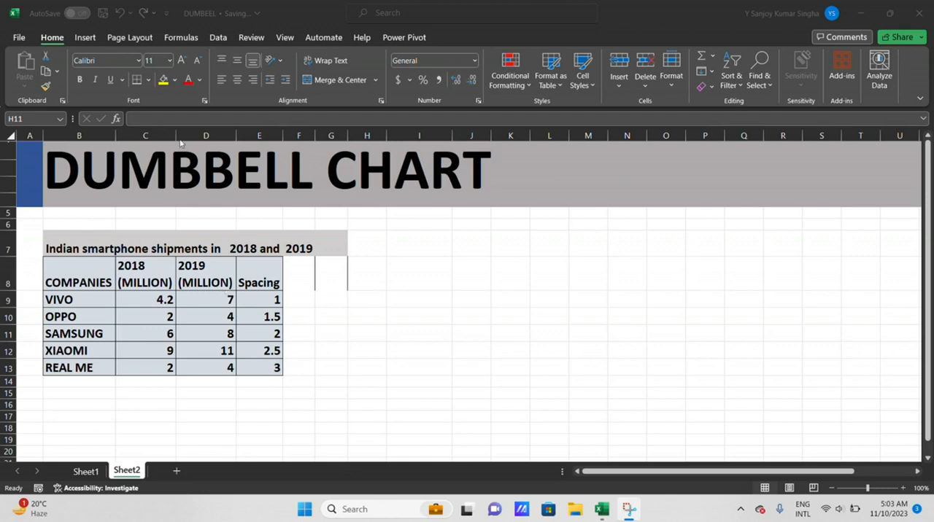
Insert an empty scatter chart on Sheet2 and position it beside the smartphone shipments table
click(87, 40)
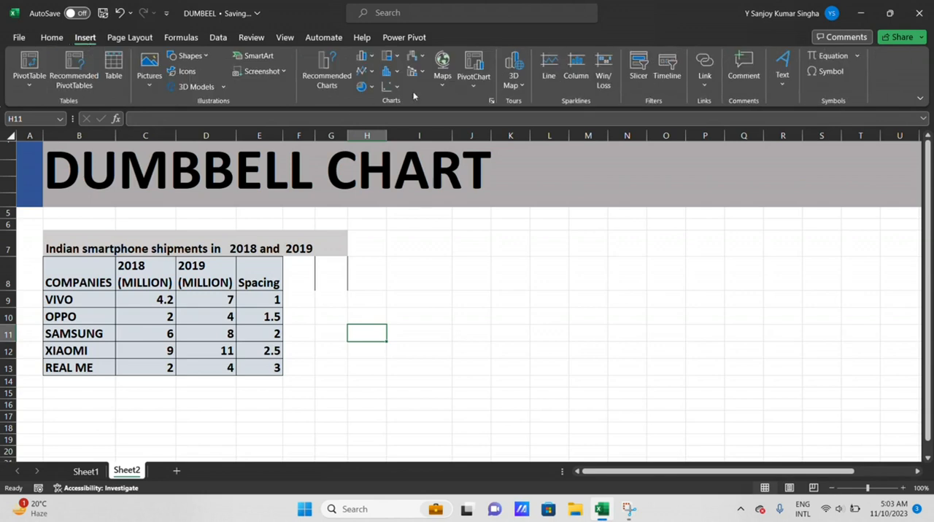
click(388, 86)
click(396, 129)
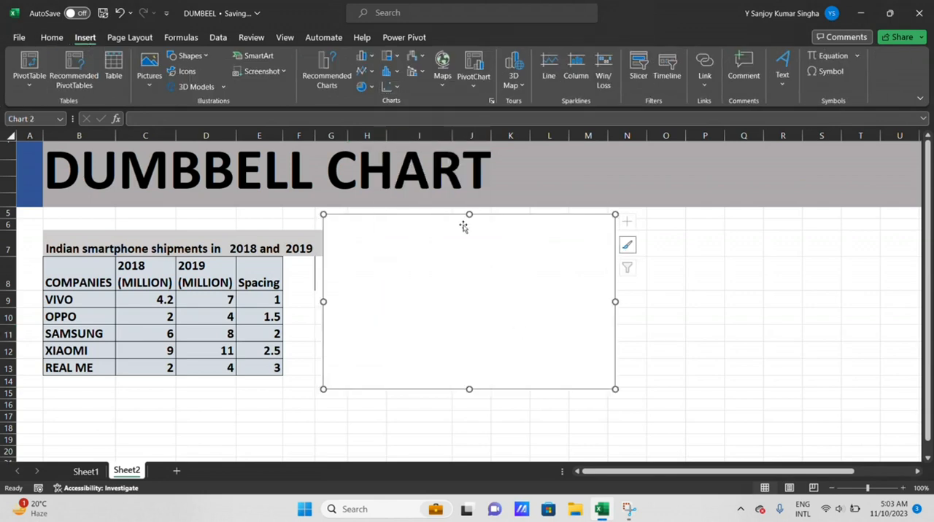
drag(553, 233, 627, 237)
Add a chart series named from C8, with C9:C13 as X values and the spacing column E9:E13 as Y values
right_click(617, 240)
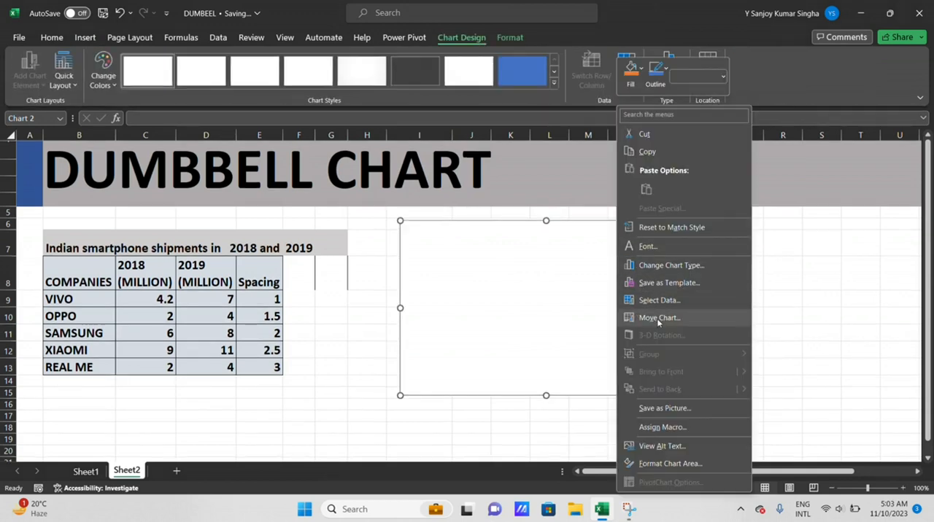
click(661, 300)
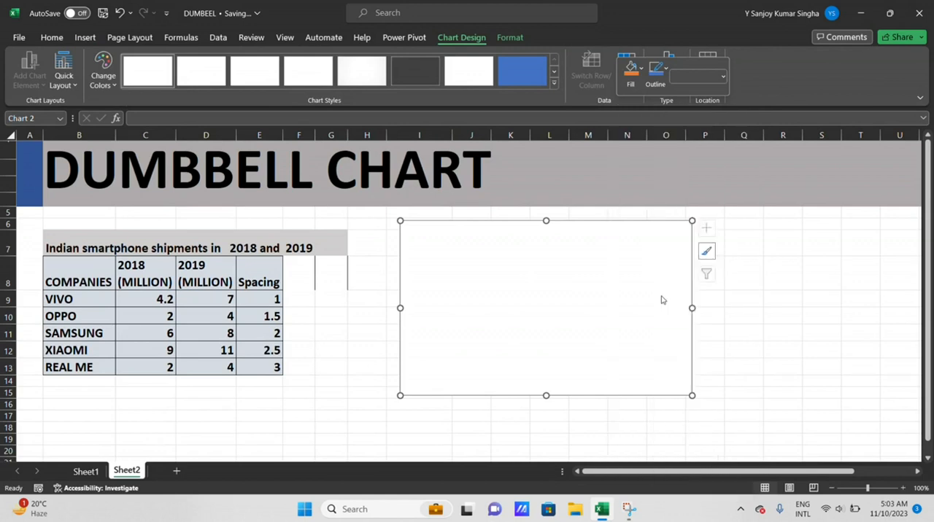
click(406, 248)
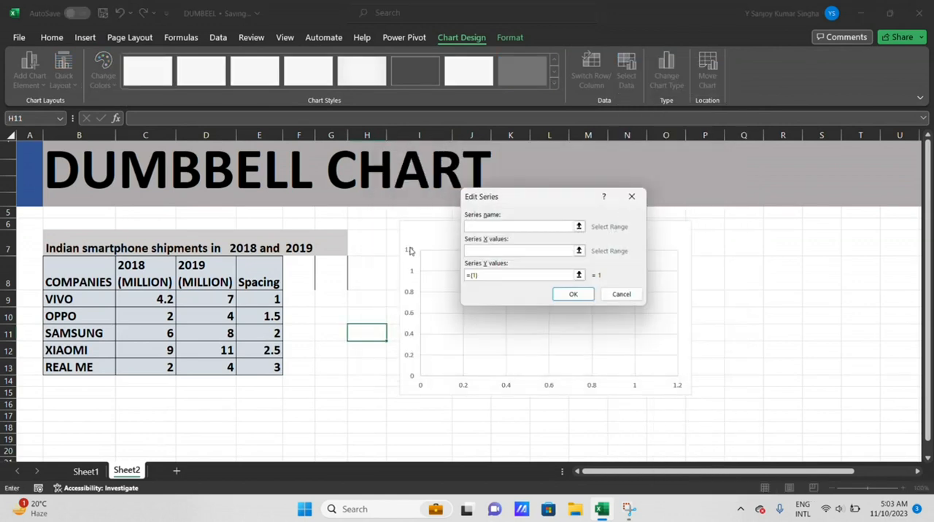
click(141, 270)
click(554, 250)
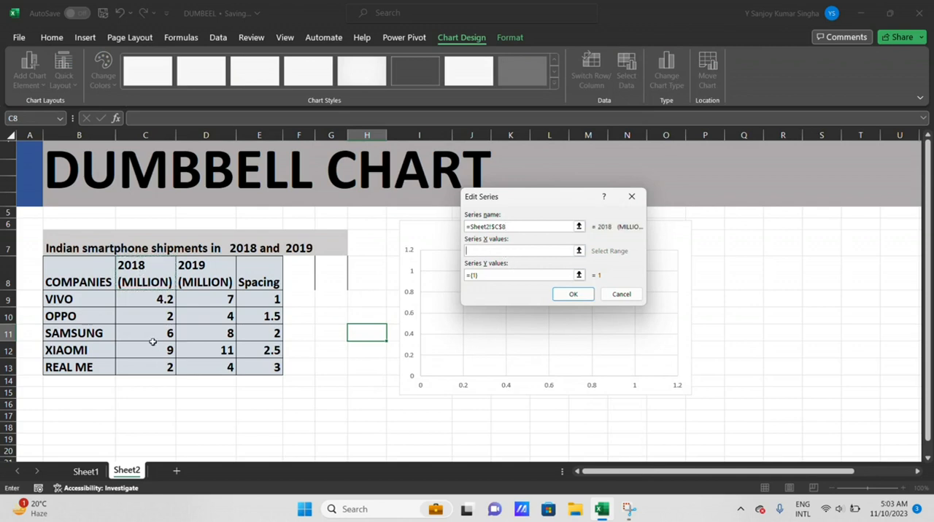
drag(164, 301, 158, 365)
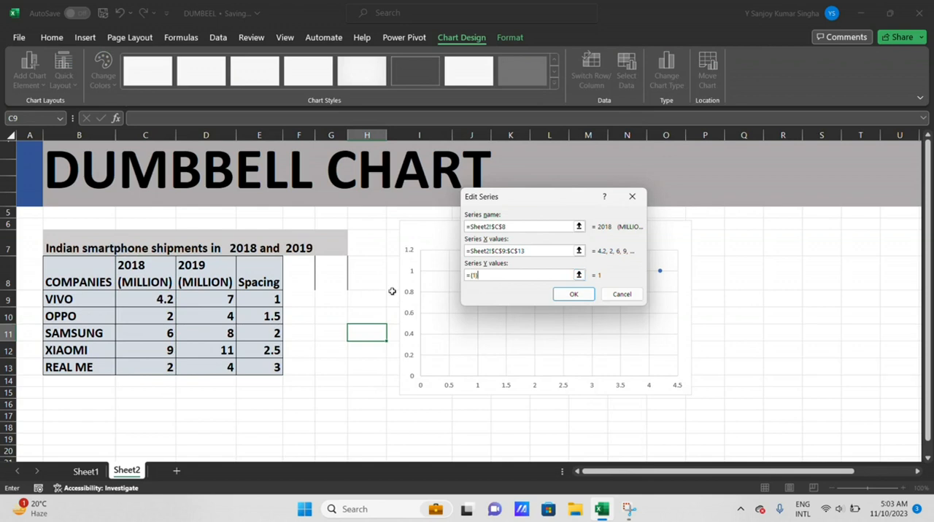
drag(501, 275, 448, 277)
key(BackSpace)
drag(264, 289, 262, 367)
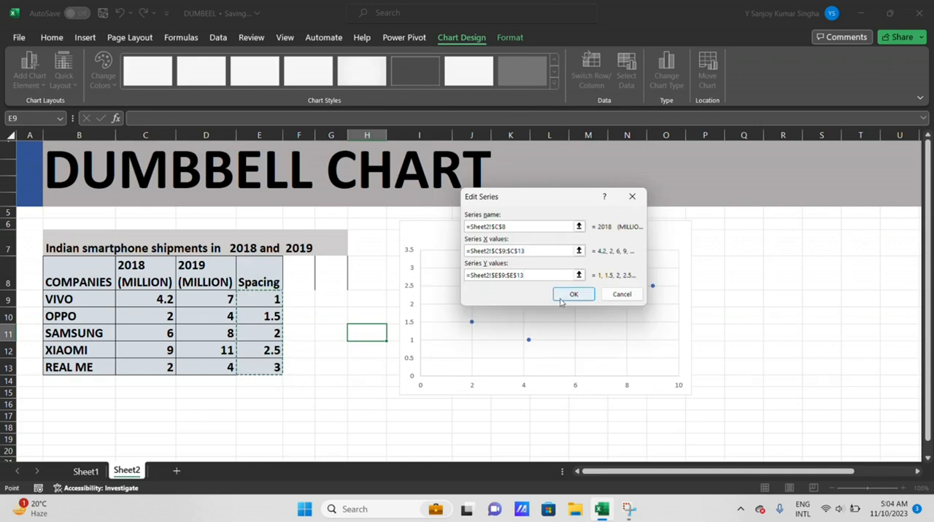
click(568, 296)
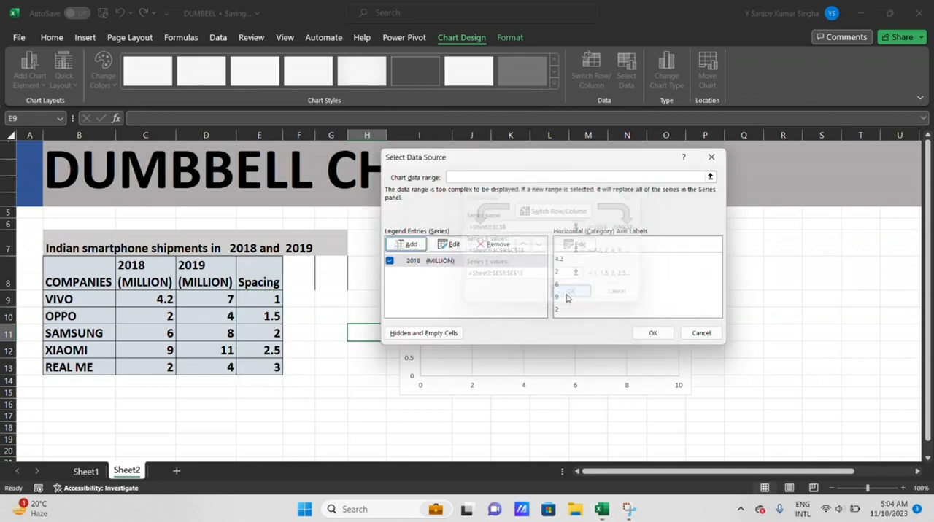
click(654, 333)
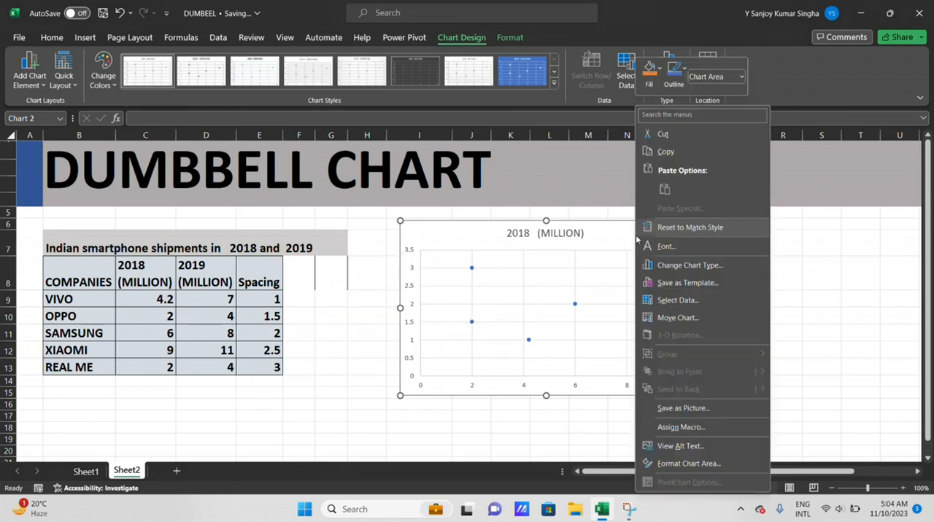
Add a second chart series named from D8, with X values D9:D13 and Y values E9:E13
right_click(633, 238)
click(684, 300)
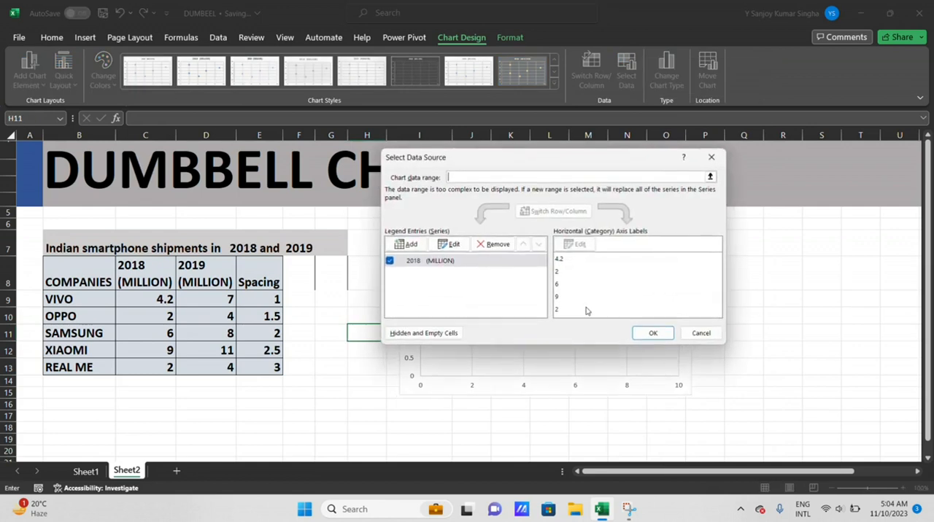
click(407, 245)
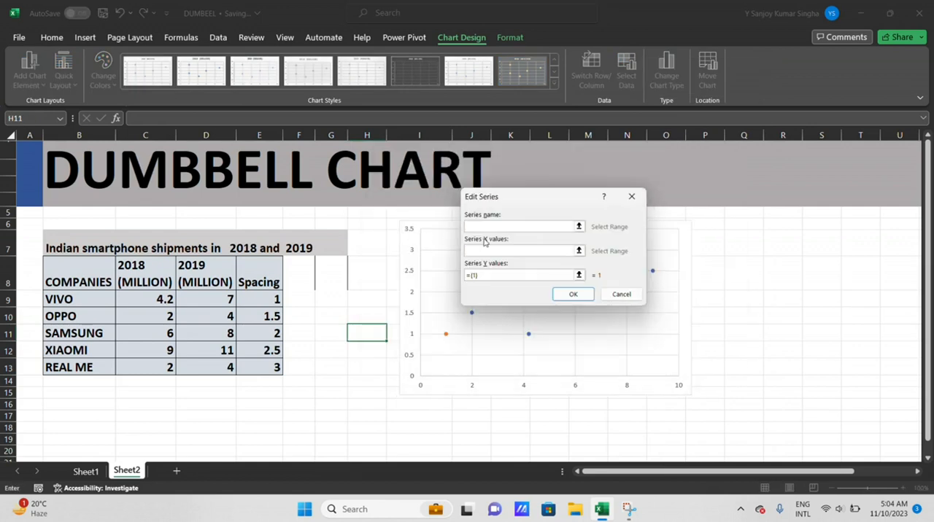
click(227, 282)
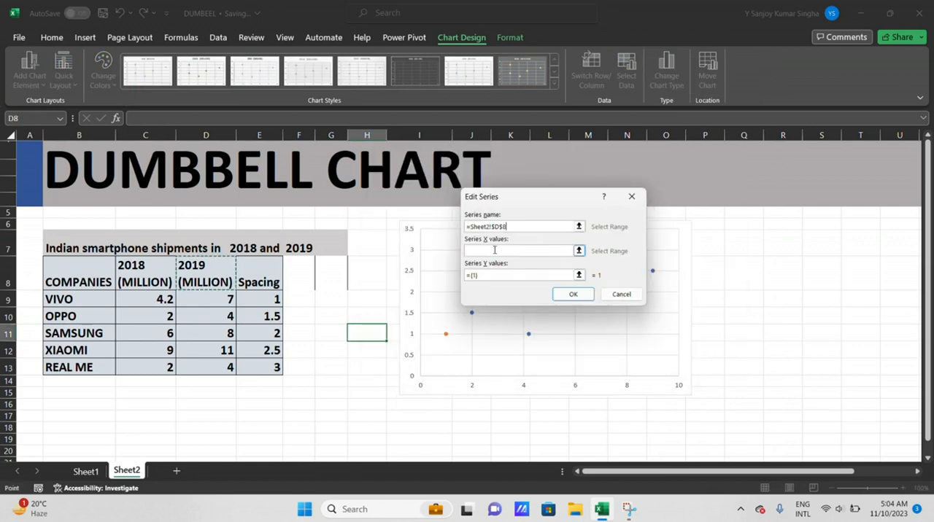
key(Tab)
drag(206, 299, 233, 365)
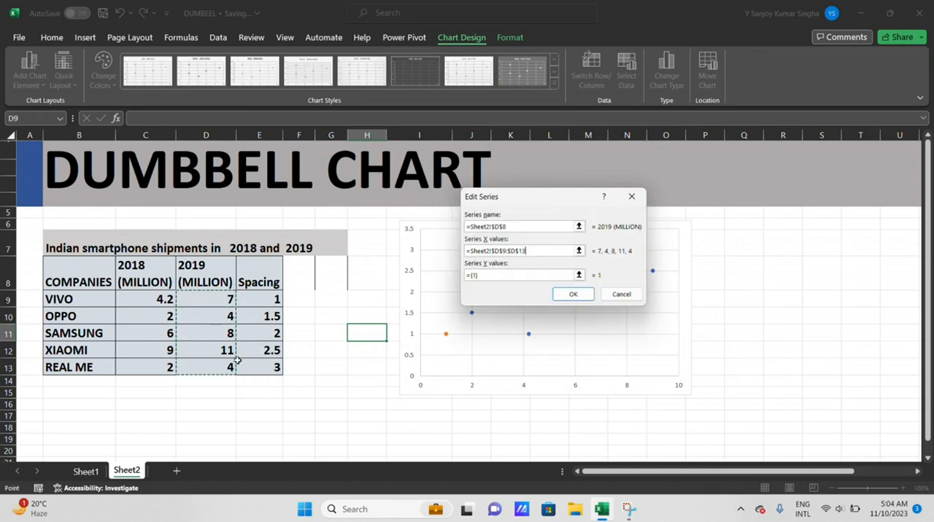
drag(470, 275, 485, 274)
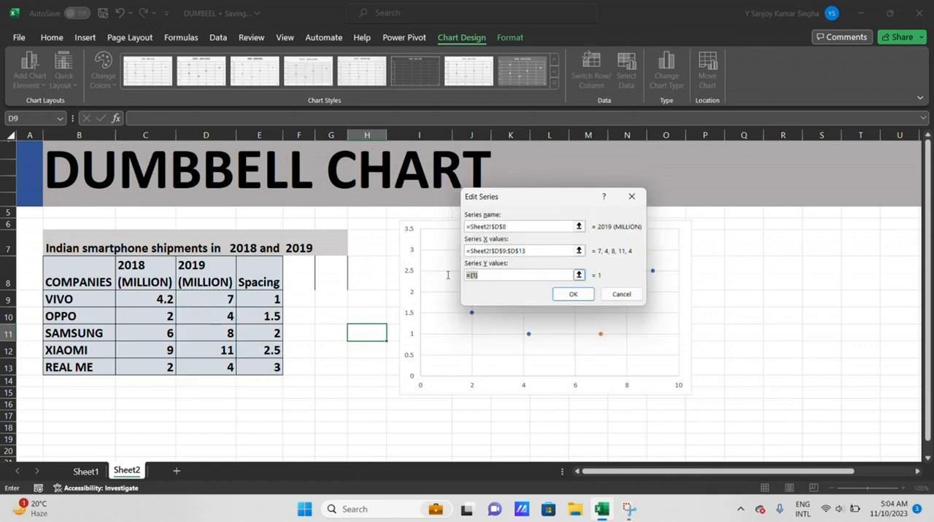
key(BackSpace)
click(260, 298)
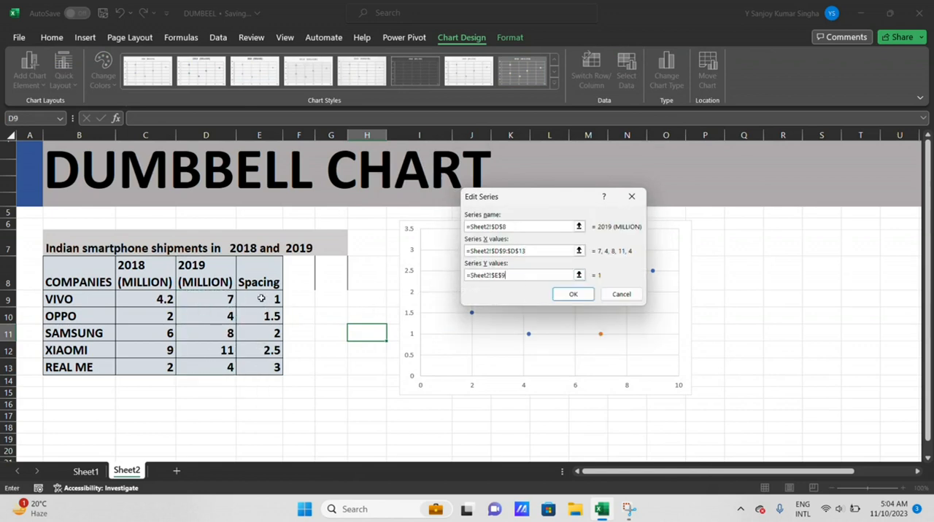
drag(261, 298, 259, 368)
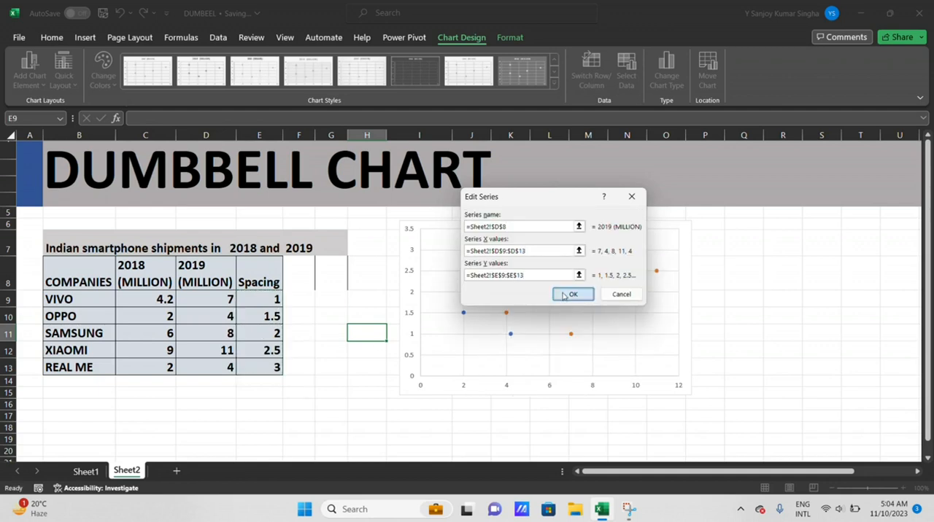
click(566, 294)
click(656, 335)
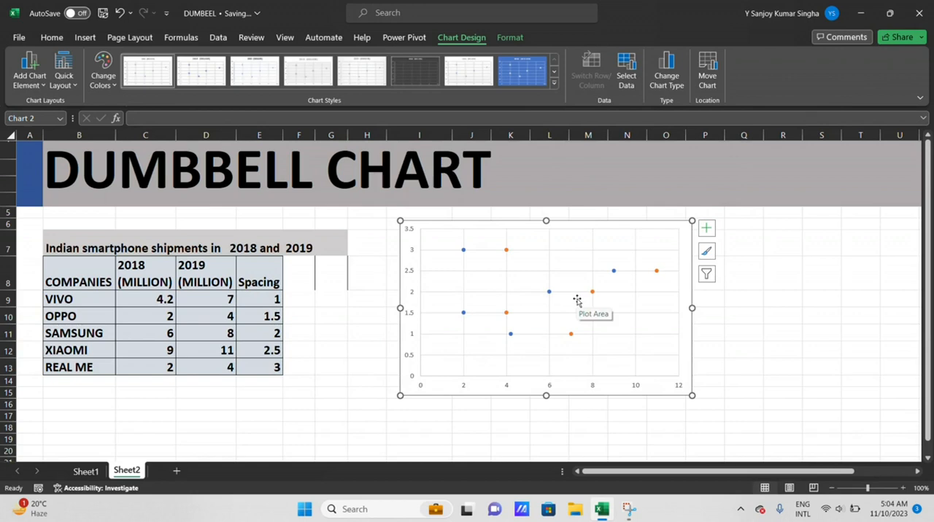
Remove the gridlines from the scatter chart
right_click(630, 239)
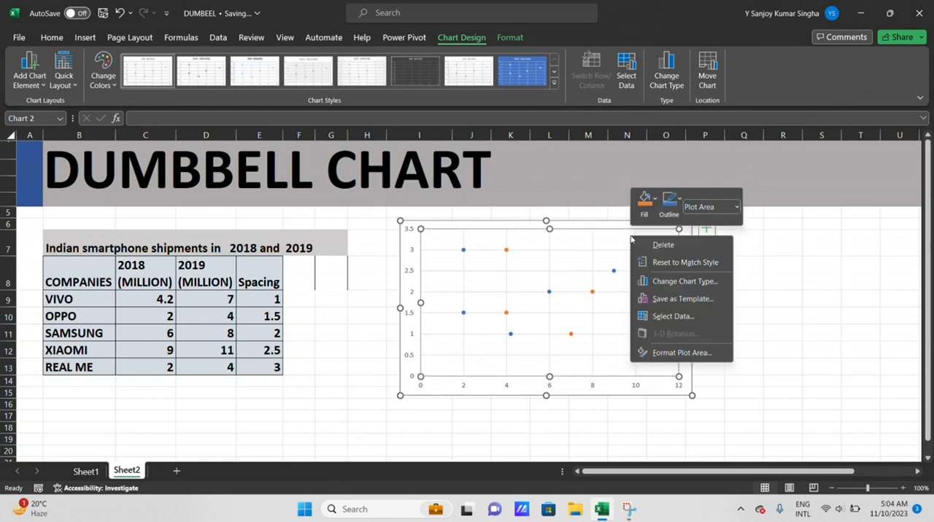
click(610, 245)
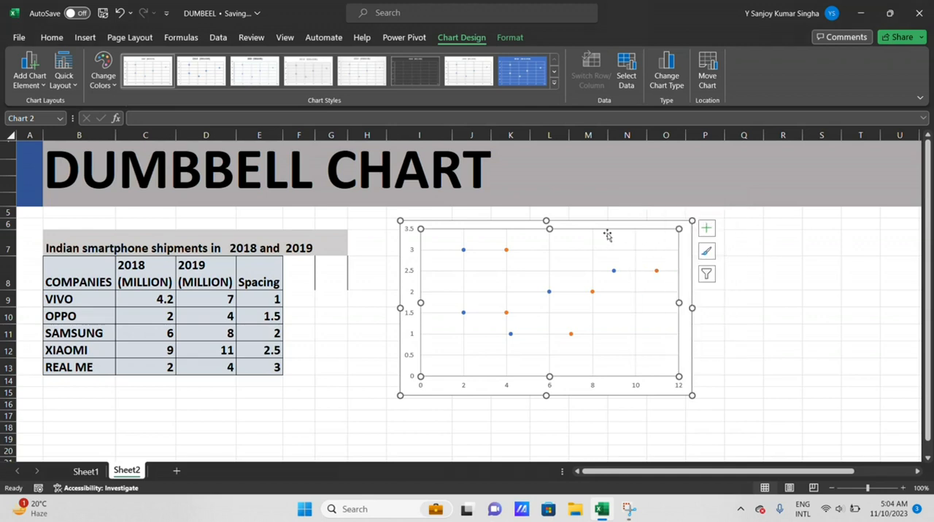
click(708, 232)
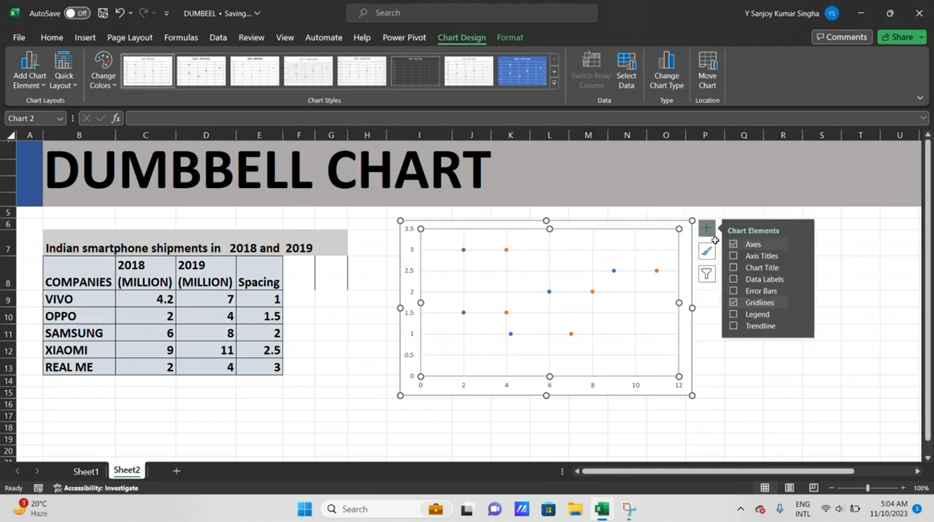
click(733, 304)
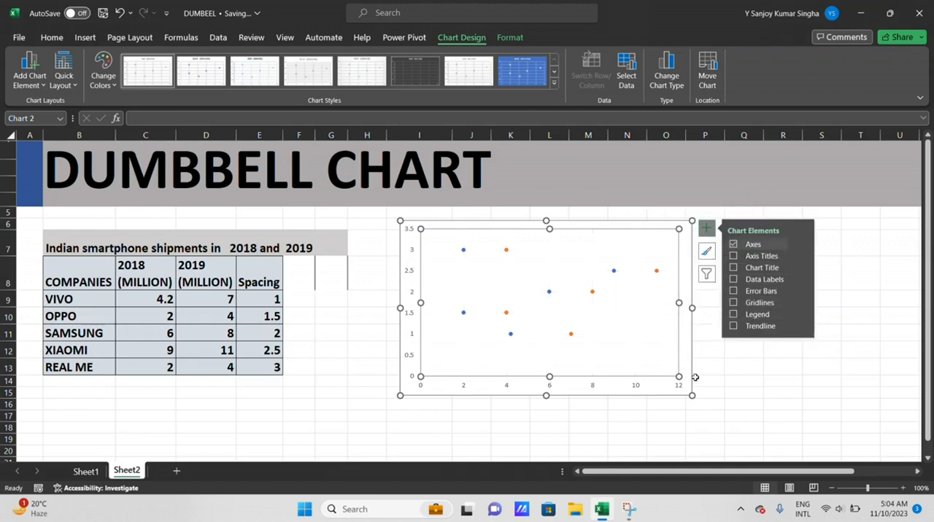
Enlarge the chart and shift it slightly toward the table, and delete its vertical axis
drag(692, 396, 734, 437)
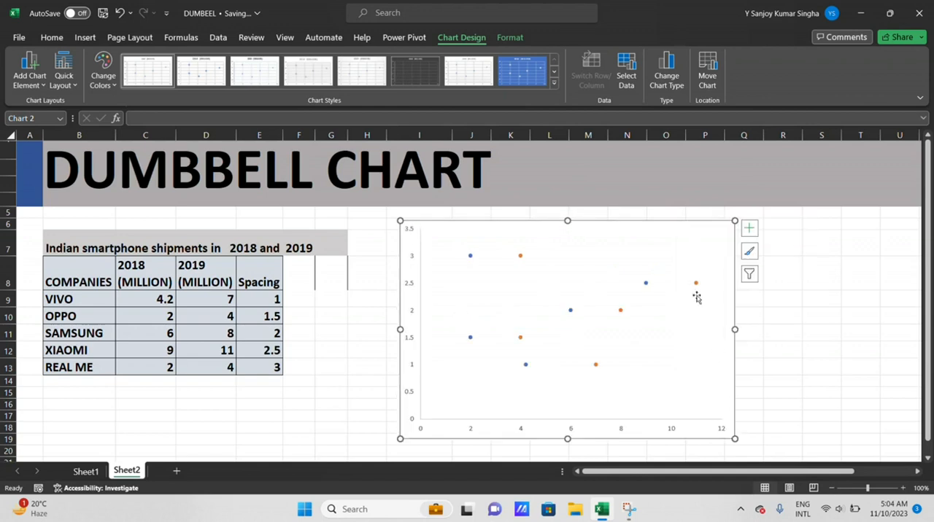
drag(662, 225, 632, 218)
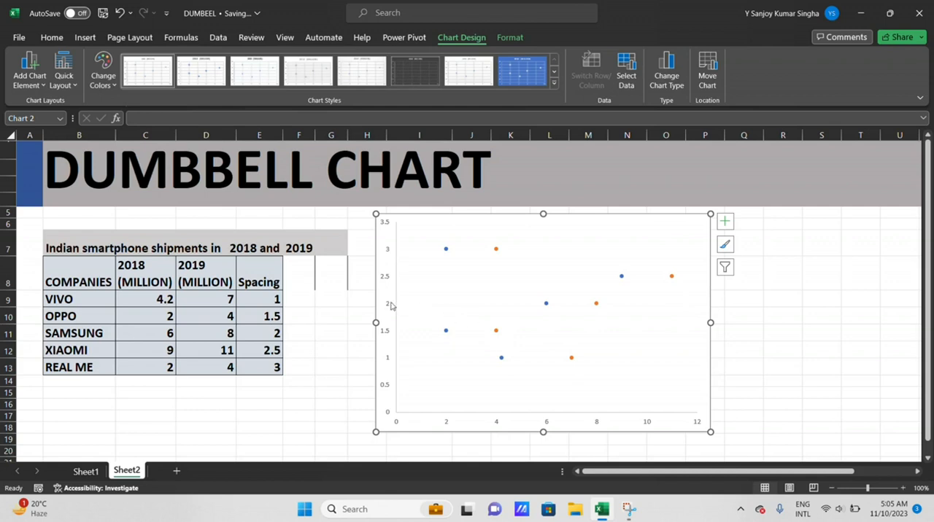
click(387, 305)
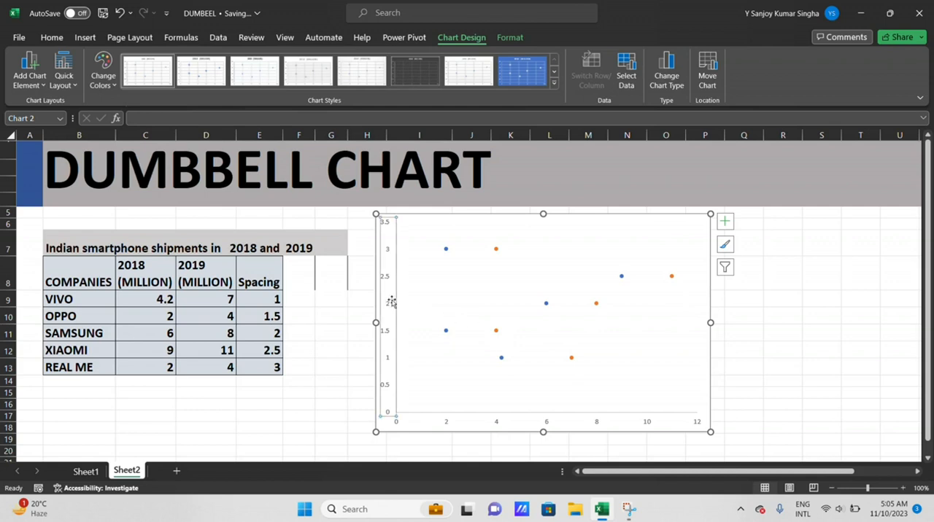
key(Delete)
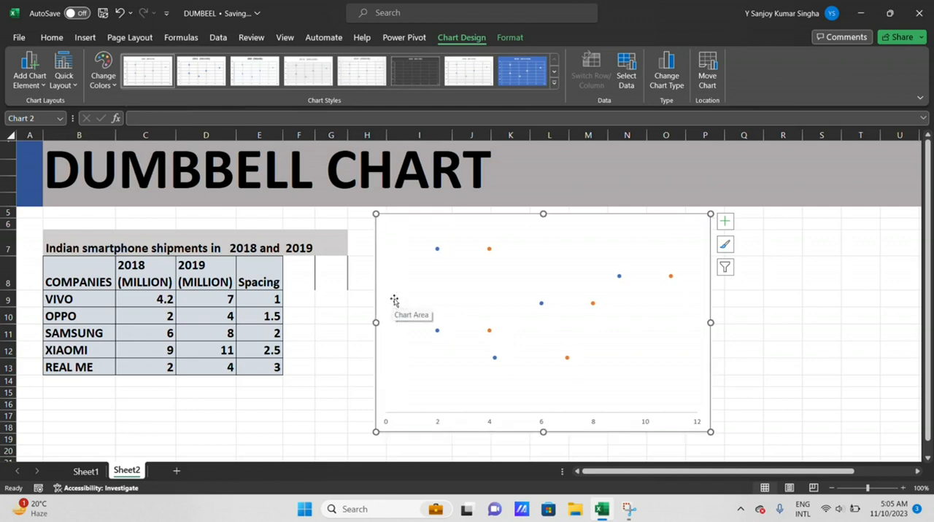
Make the horizontal axis labels bold at font size 14 and deselect the chart
click(544, 422)
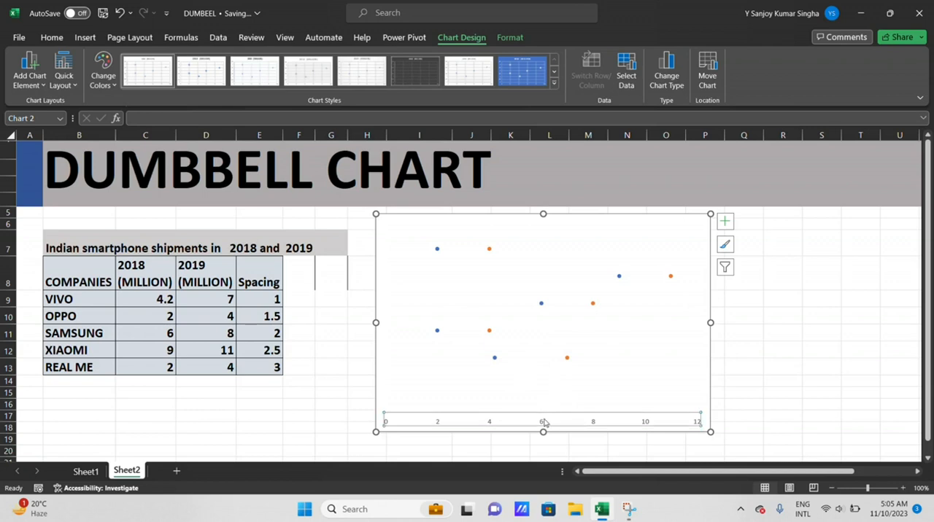
click(51, 38)
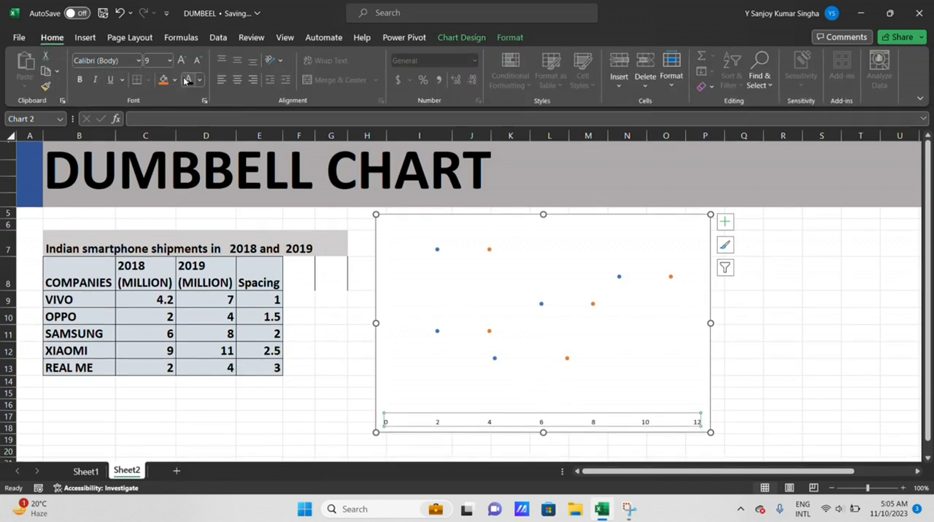
click(79, 79)
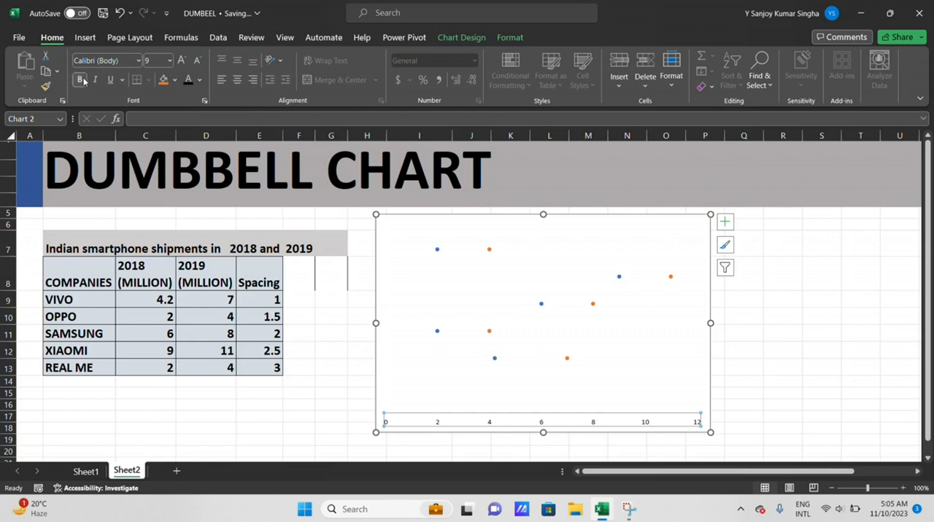
click(182, 60)
click(182, 60)
click(182, 60)
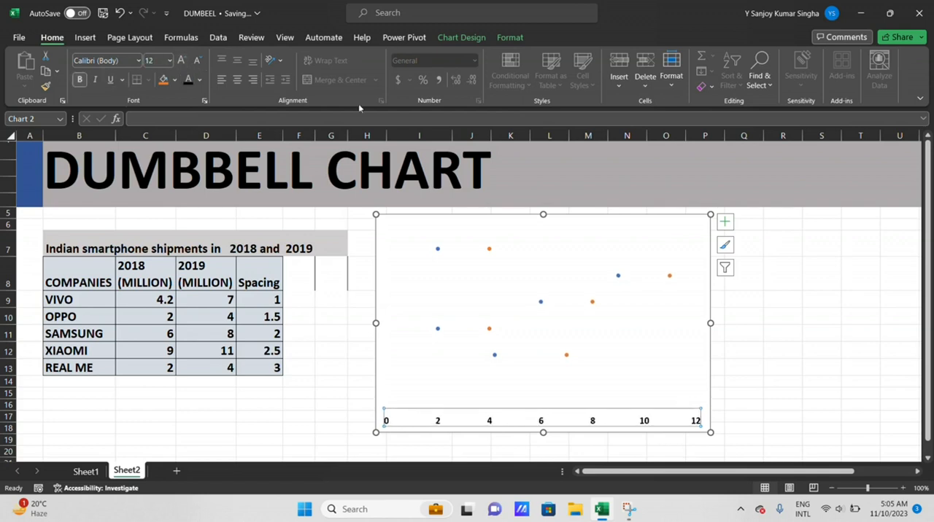
click(181, 60)
click(182, 60)
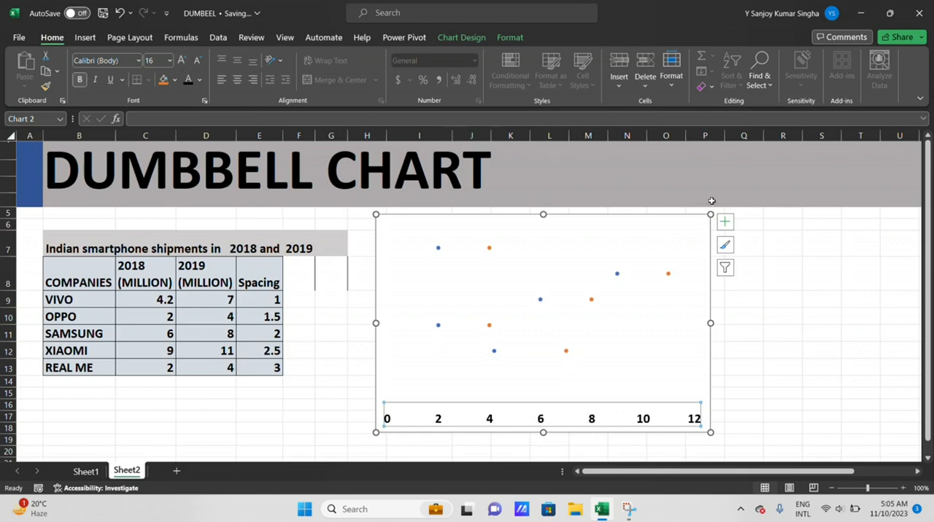
click(197, 60)
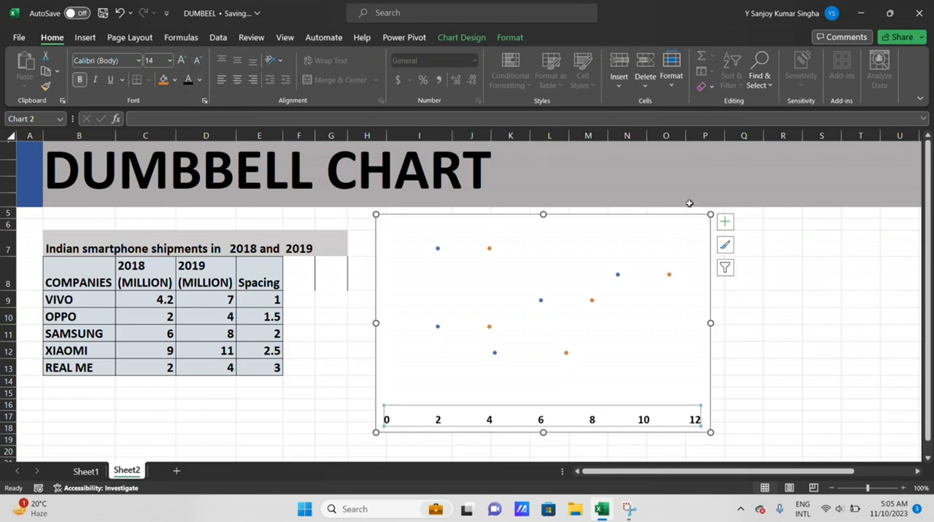
click(673, 303)
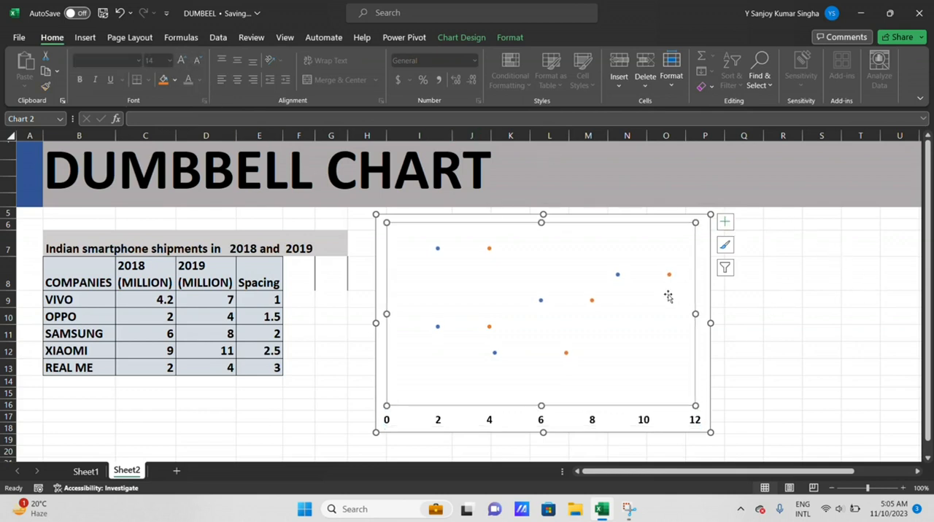
click(775, 274)
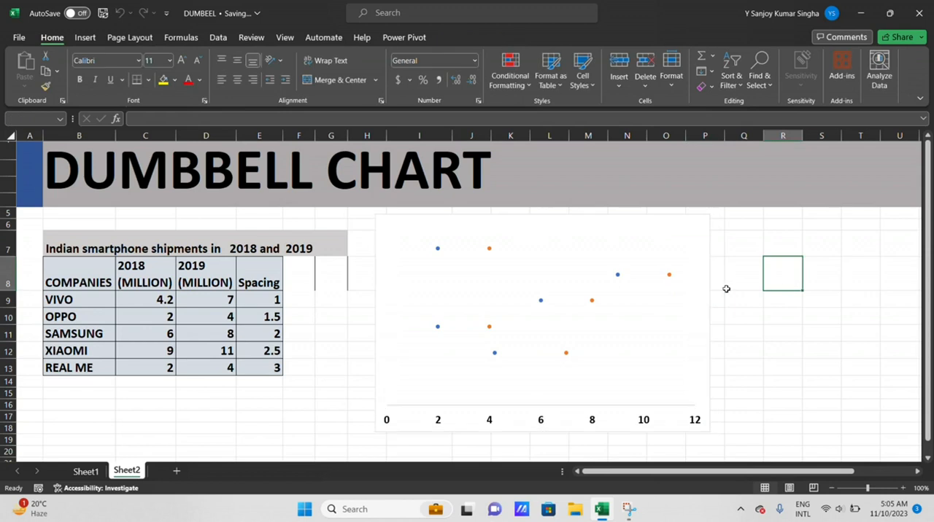
Set the 2019 series markers to the built-in type at size 25
click(669, 276)
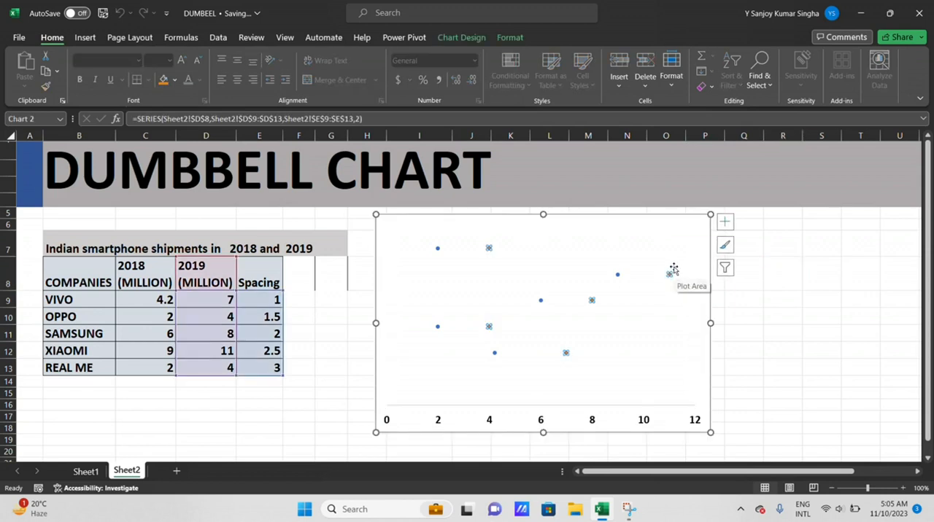
right_click(674, 270)
click(715, 368)
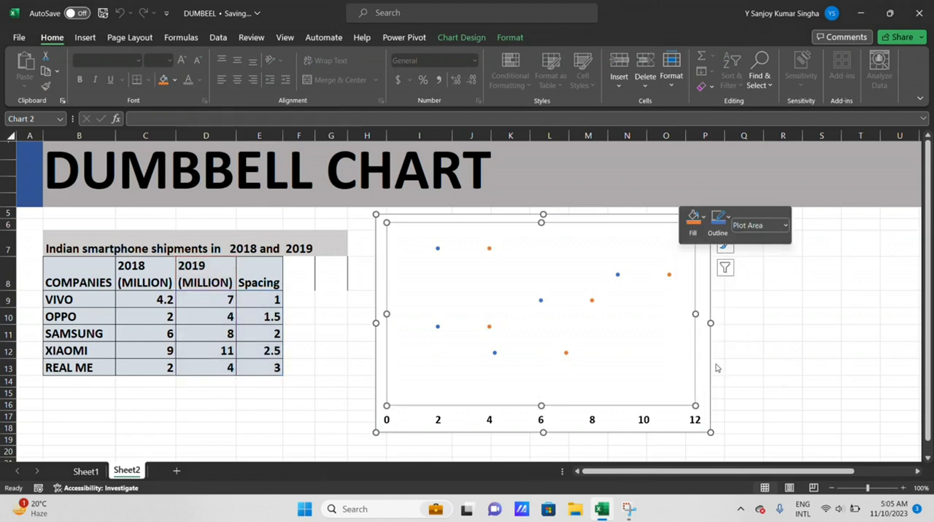
click(670, 278)
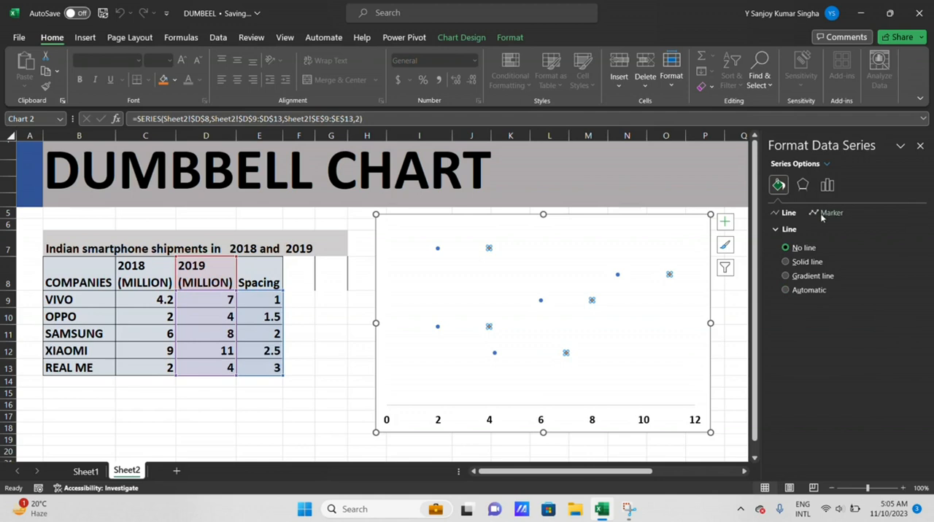
click(825, 213)
click(797, 229)
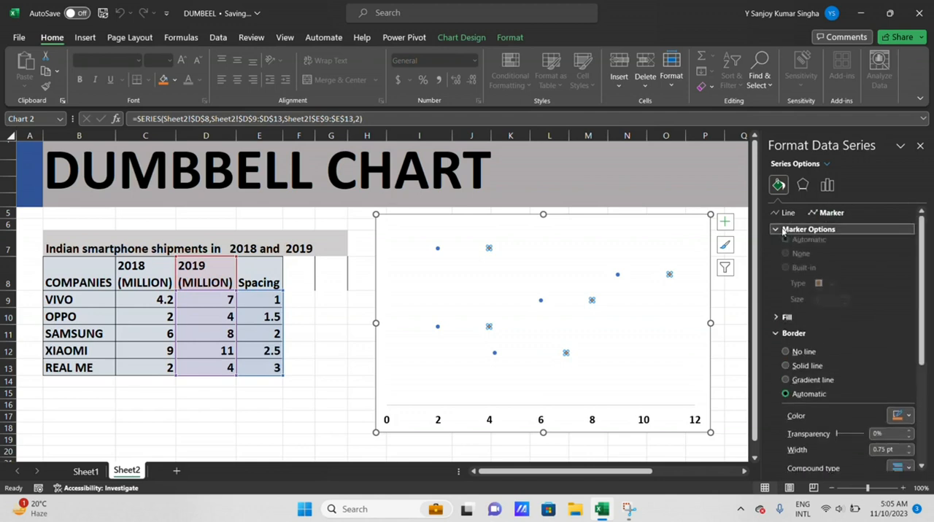
click(786, 275)
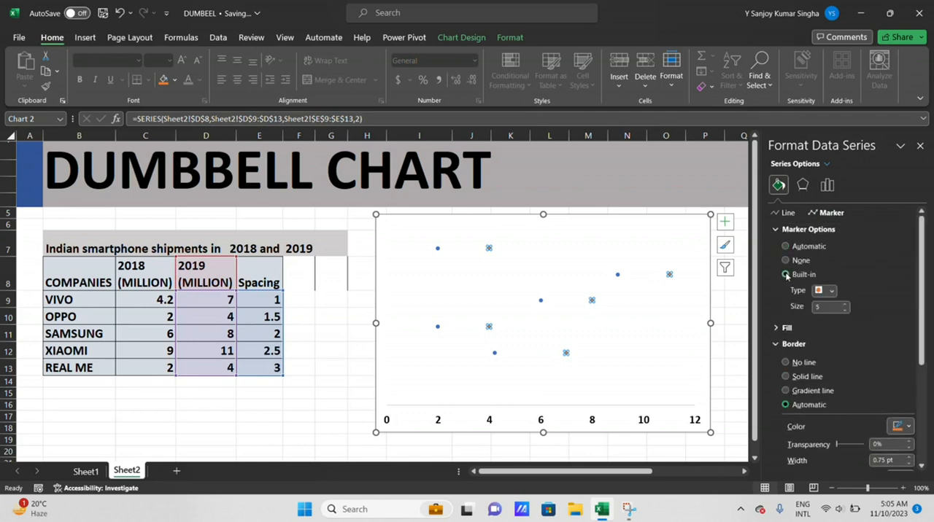
drag(824, 307, 774, 301)
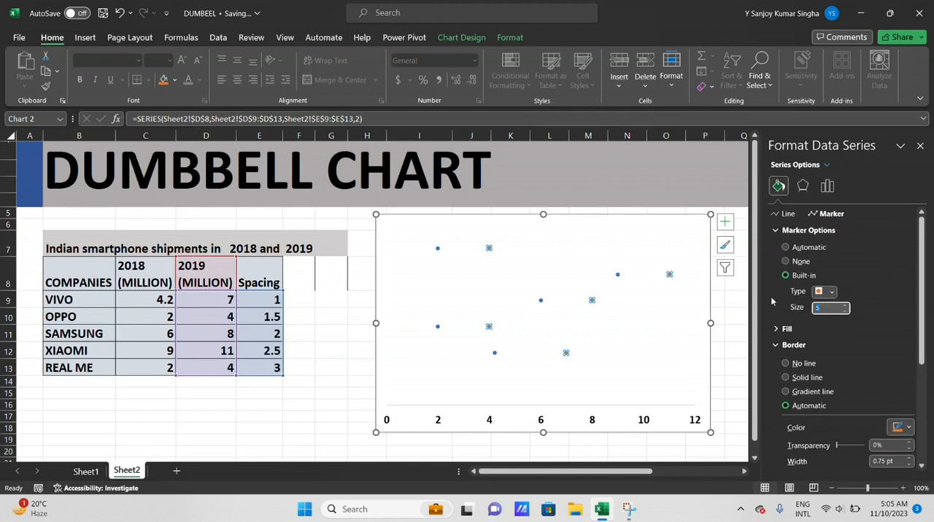
text(2.)
text(5)
click(663, 313)
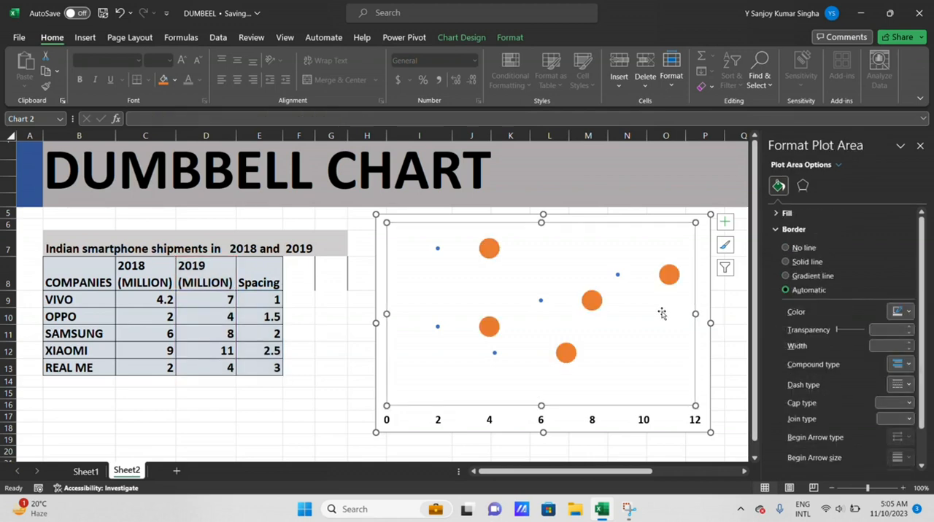
Set the 2018 series markers to the built-in type at size 25 and close the formatting options
click(618, 277)
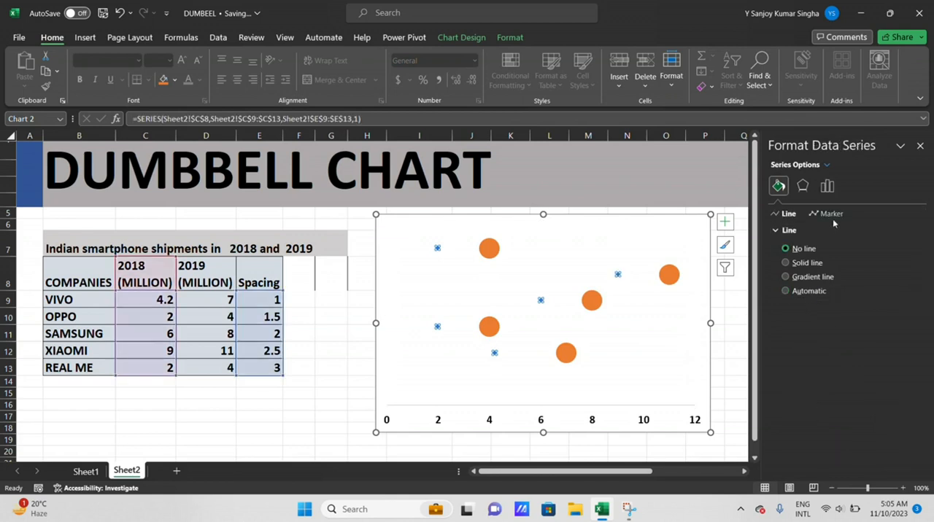
click(831, 214)
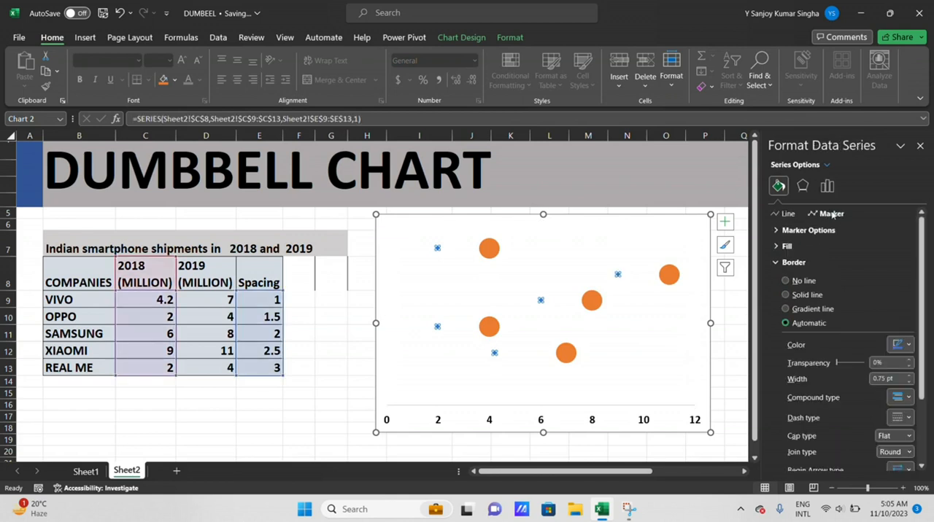
click(802, 230)
click(788, 276)
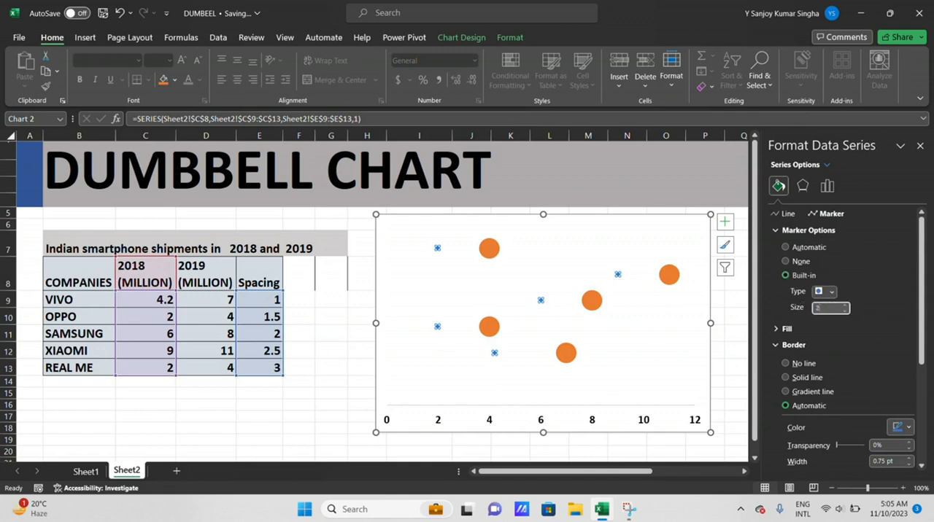
click(648, 318)
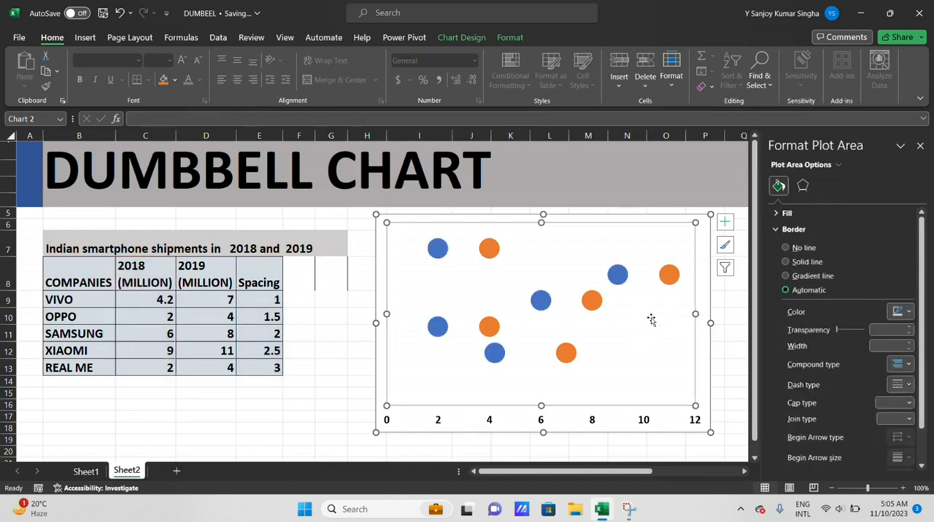
click(920, 146)
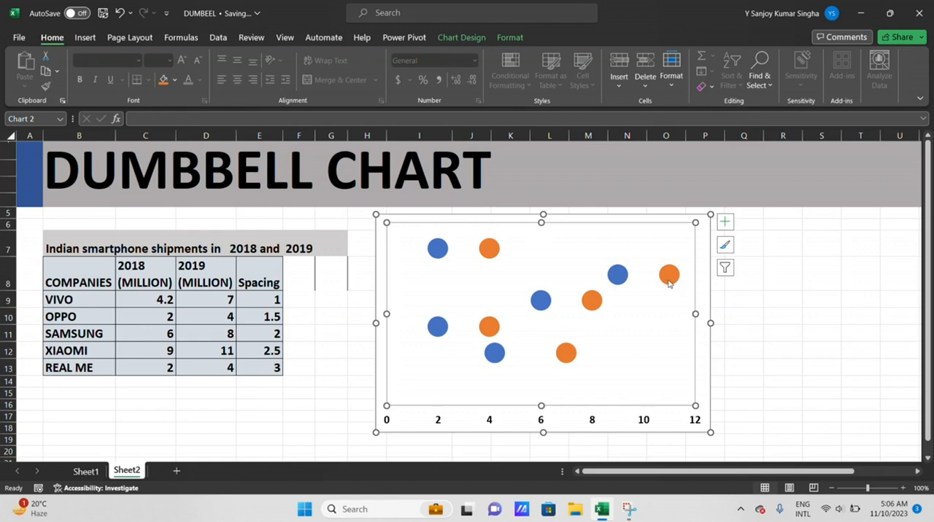
Enter the column header ERROR BARS in cell F8
double_click(292, 283)
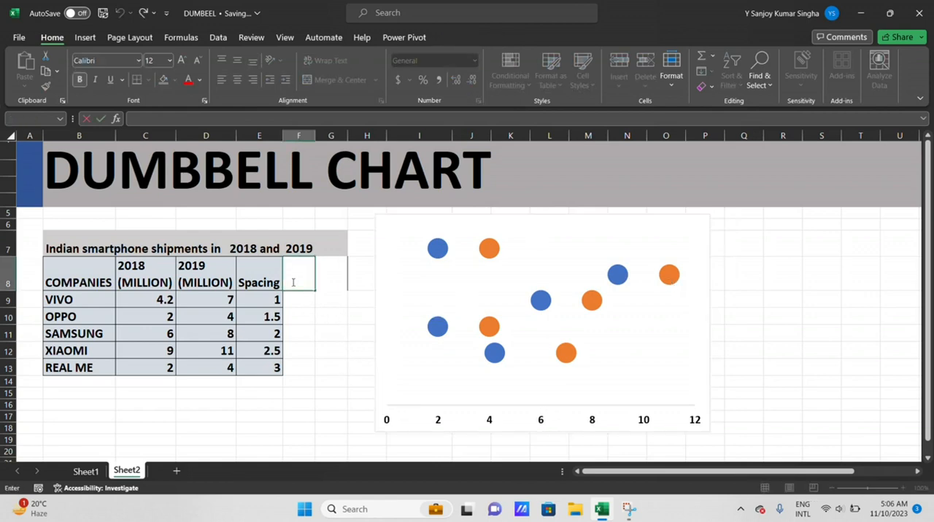
text(ERROR BARS)
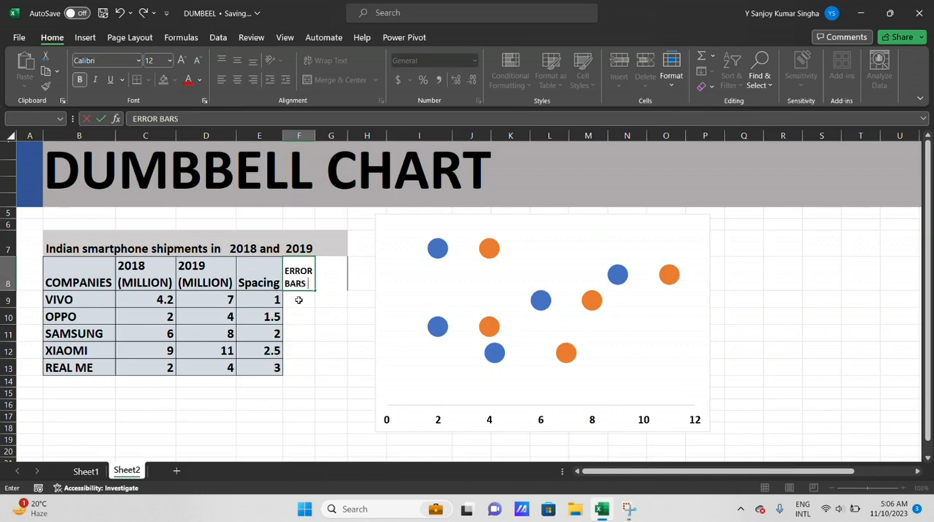
click(299, 300)
Enter the formula =C9-D9 in F9 and fill it down to F13
double_click(299, 299)
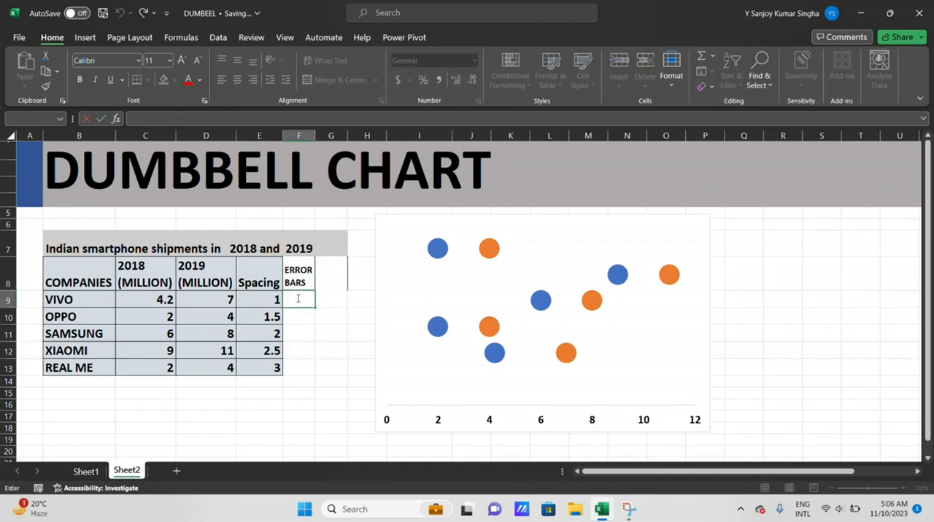
text(=)
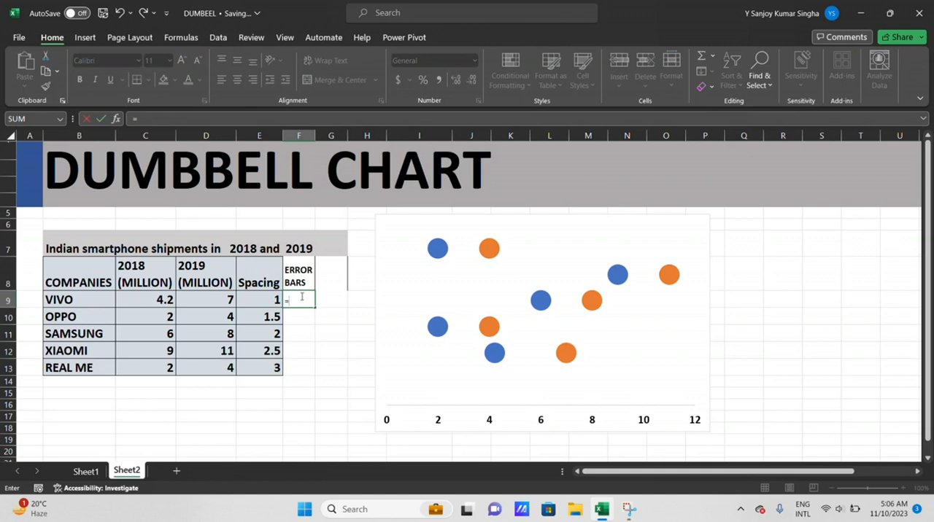
click(151, 299)
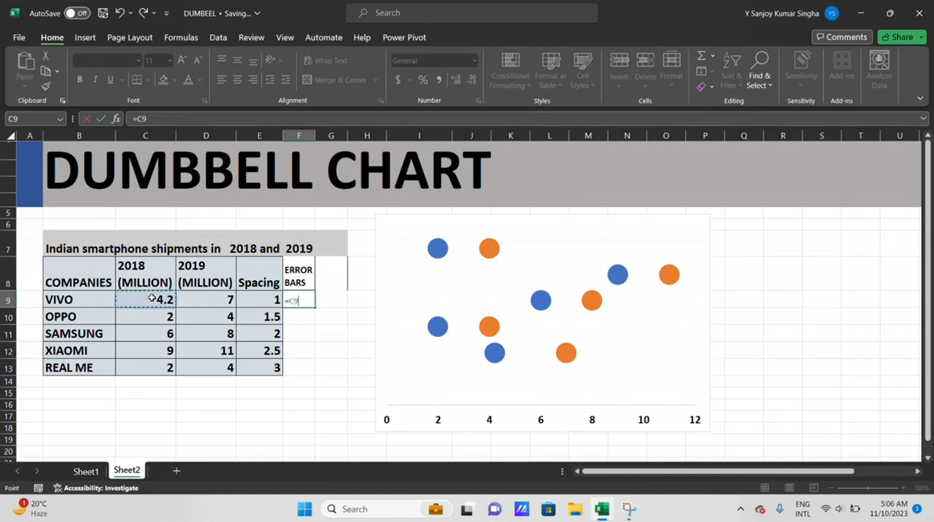
text(-)
click(211, 297)
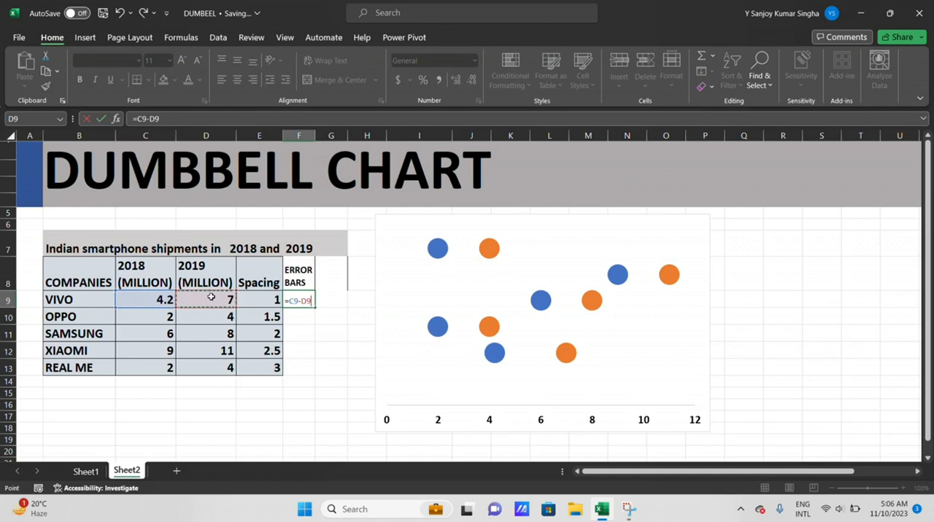
key(Return)
click(307, 302)
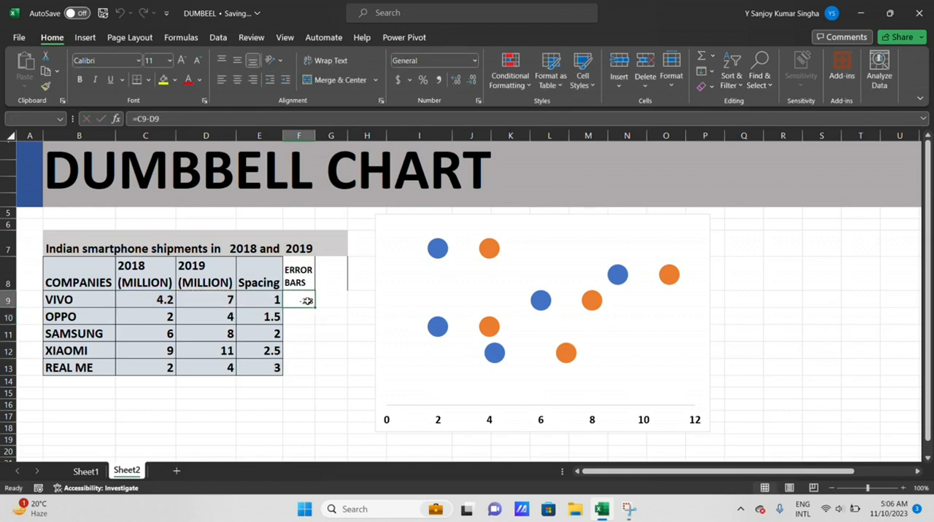
drag(314, 307, 307, 372)
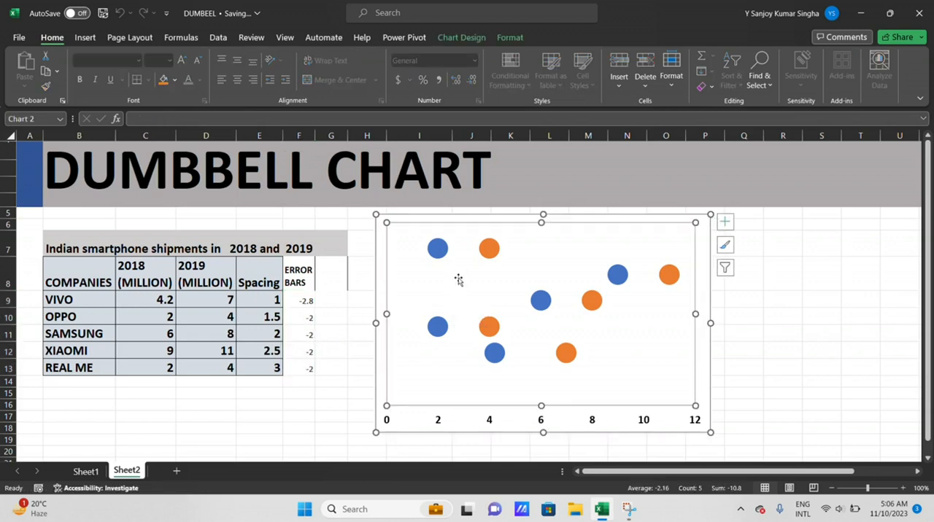
Add Standard Error error bars to both series of the scatter chart
click(459, 37)
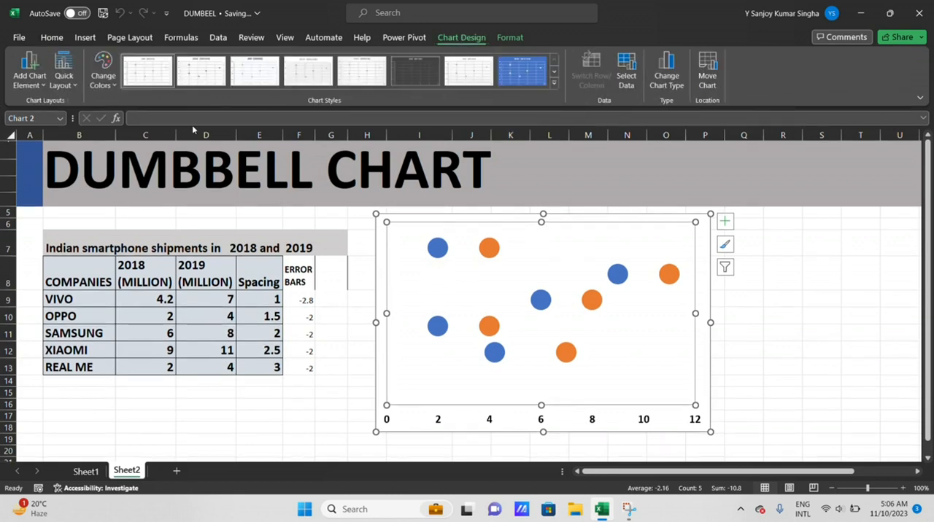
click(29, 77)
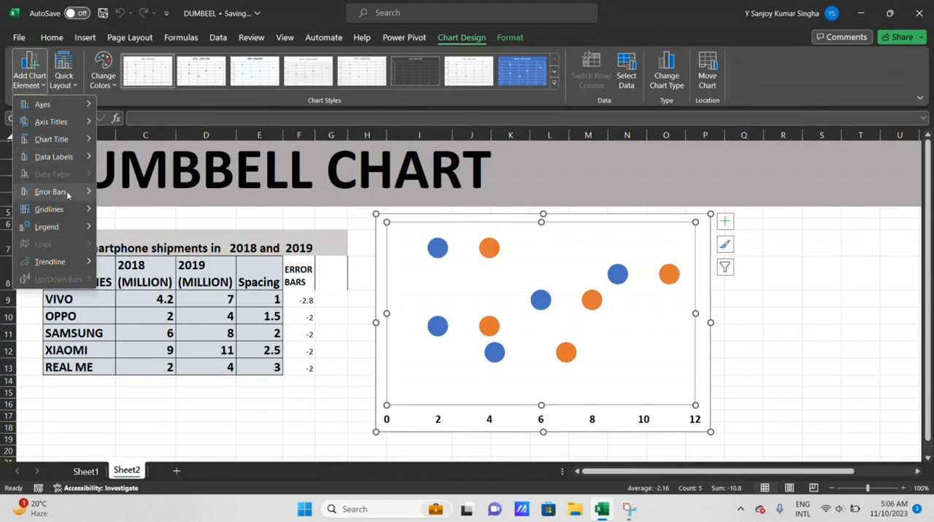
mouse_move(71, 197)
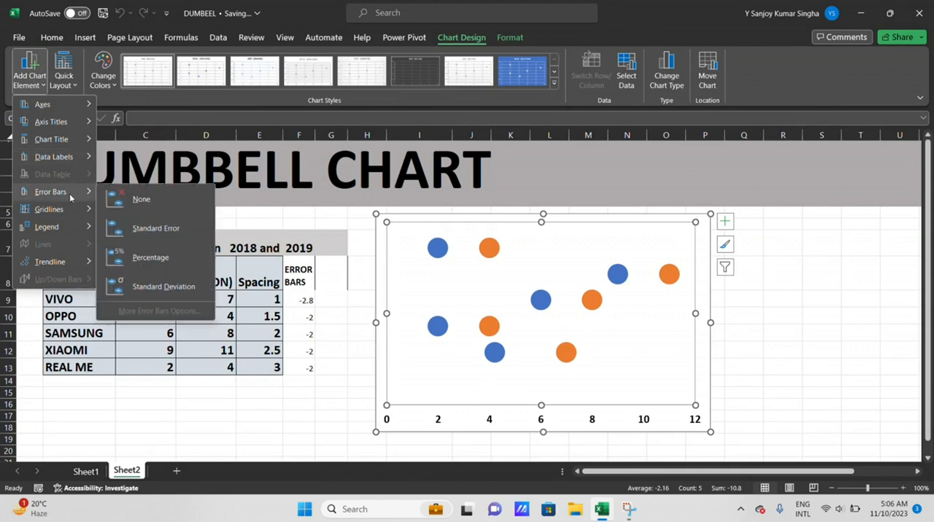
click(145, 234)
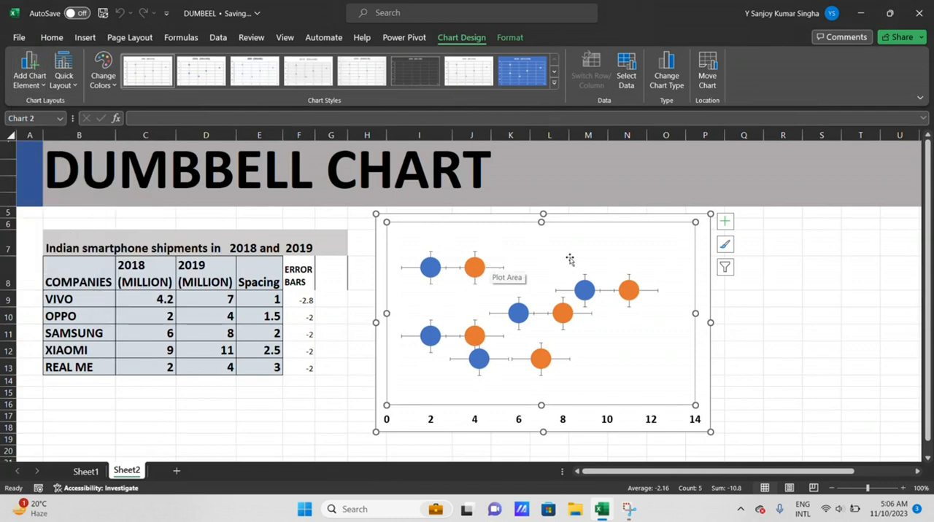
Delete the vertical and horizontal error bars of the orange 2019 series
click(475, 253)
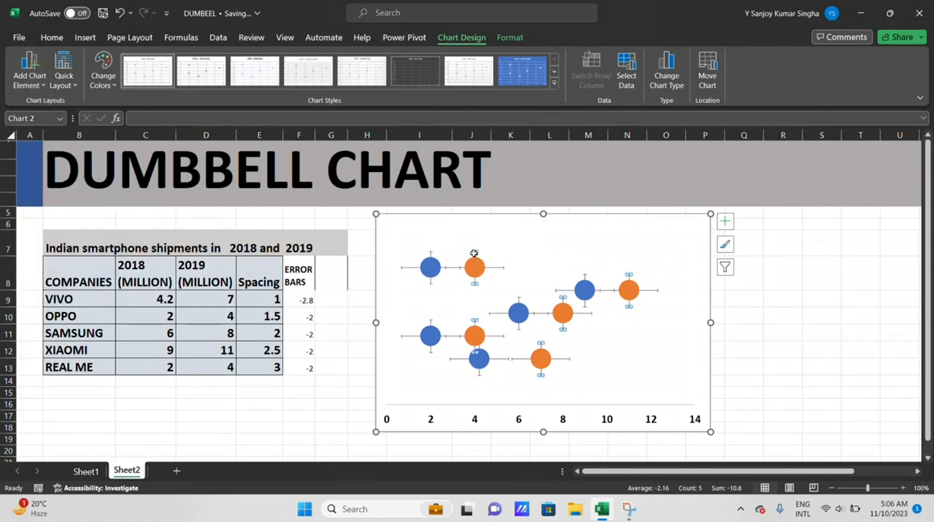
key(Delete)
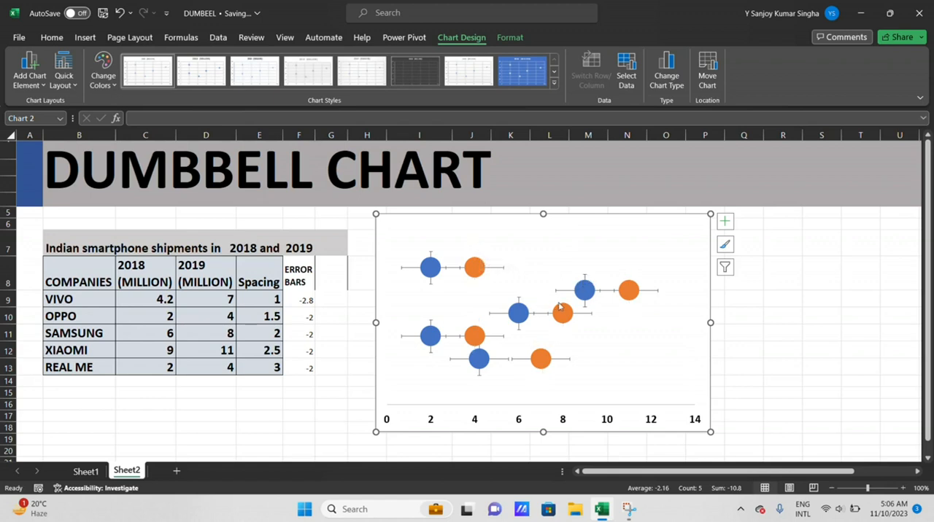
click(653, 292)
key(Delete)
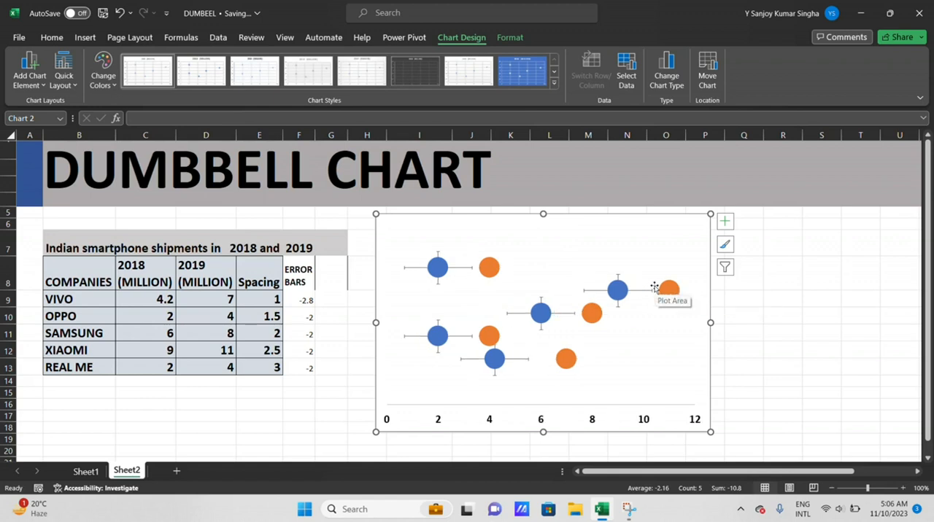
Delete the vertical error bars of the blue 2018 series
click(436, 255)
click(437, 257)
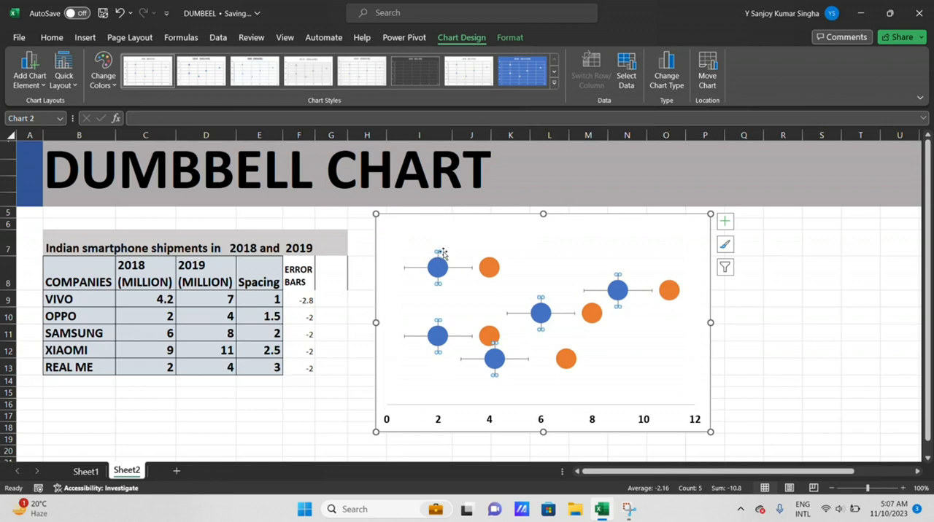
key(Delete)
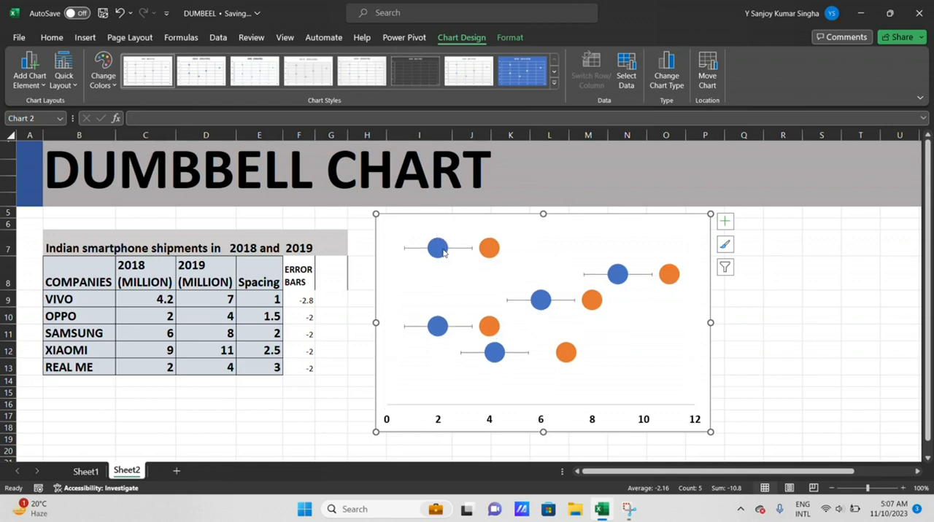
Format the 2018 series' horizontal error bars with the Minus direction and the No Cap end style
click(437, 251)
click(469, 270)
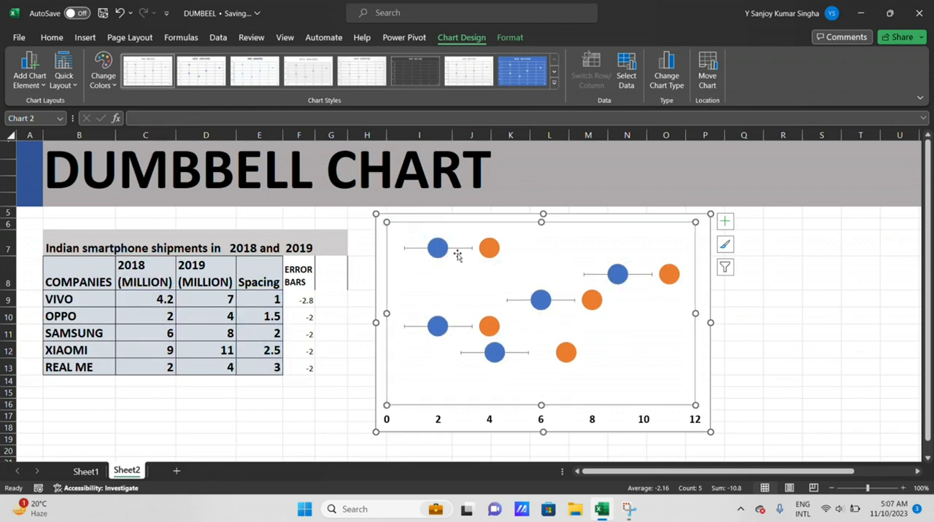
right_click(546, 256)
click(459, 251)
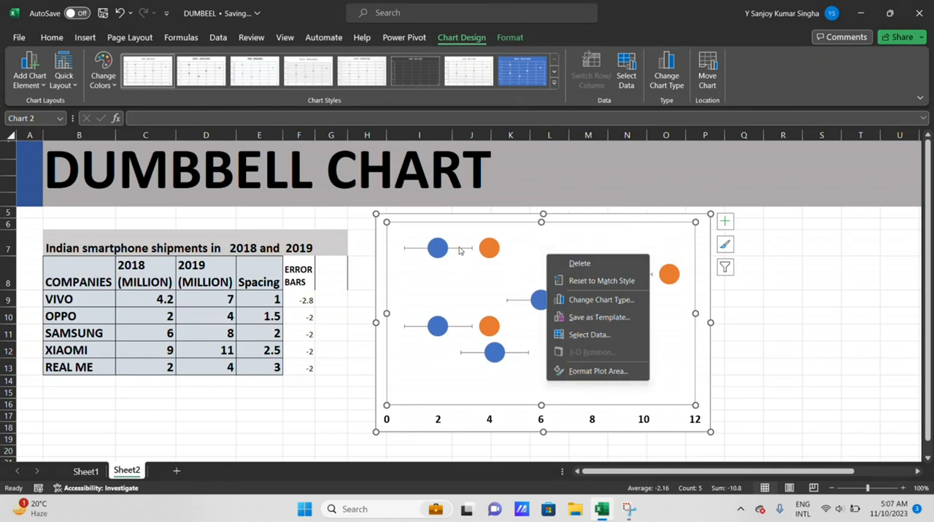
double_click(458, 250)
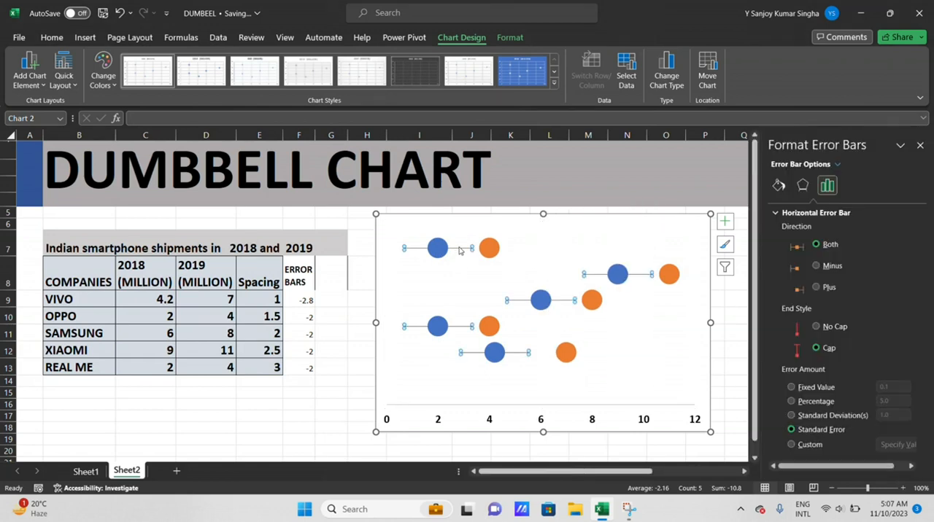
click(818, 266)
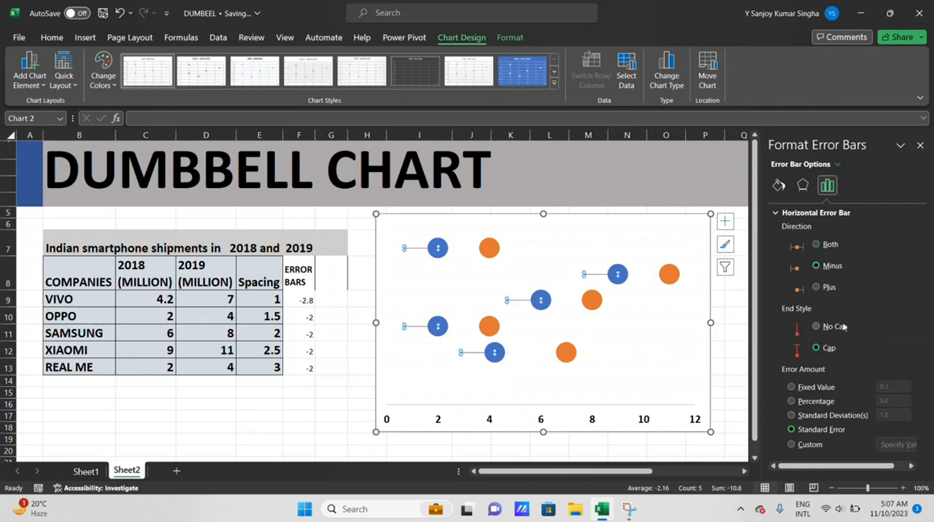
click(817, 327)
Set the 2018 series' horizontal error bars to custom amounts, using Sheet2 F9:F13 for both the positive and negative error values
click(793, 445)
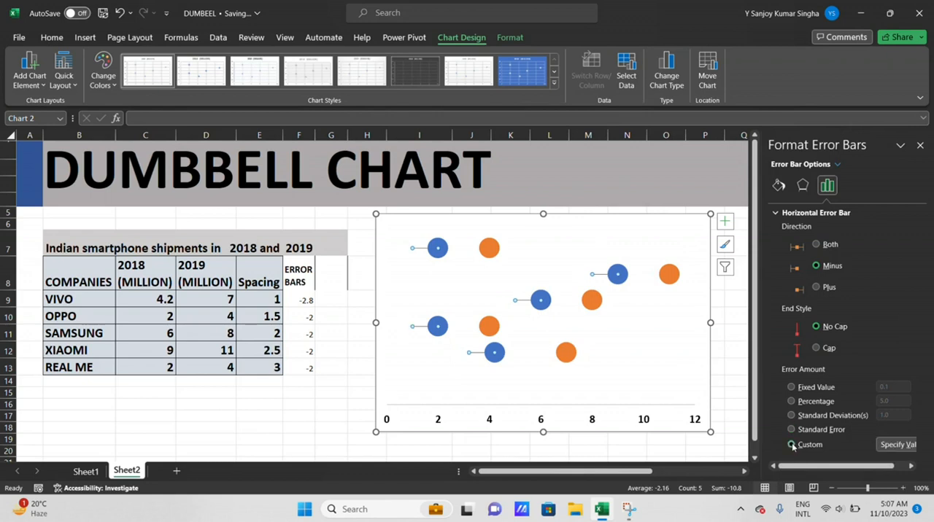
click(897, 444)
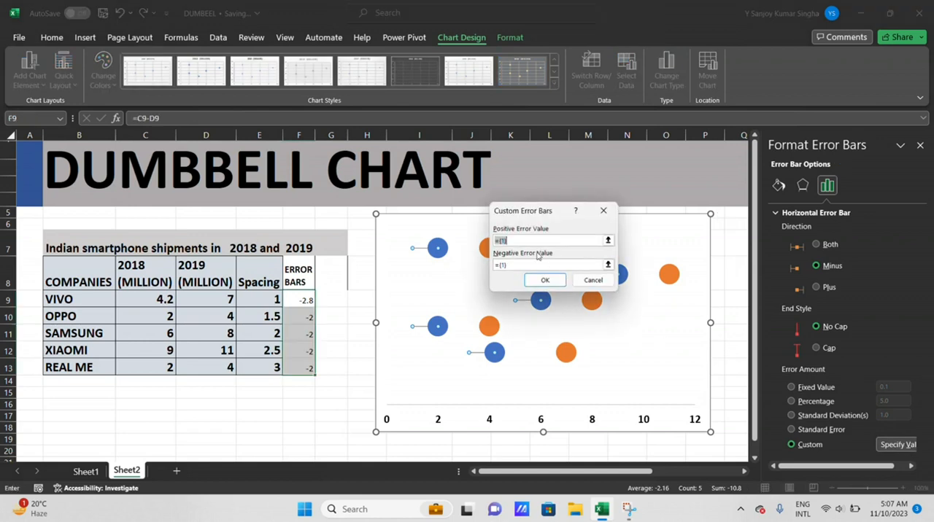
key(BackSpace)
drag(296, 298, 299, 368)
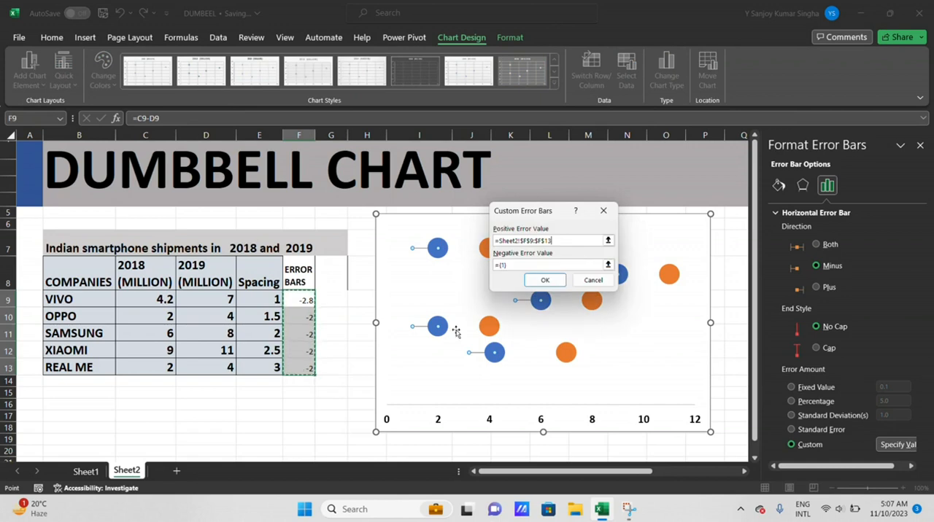
click(495, 265)
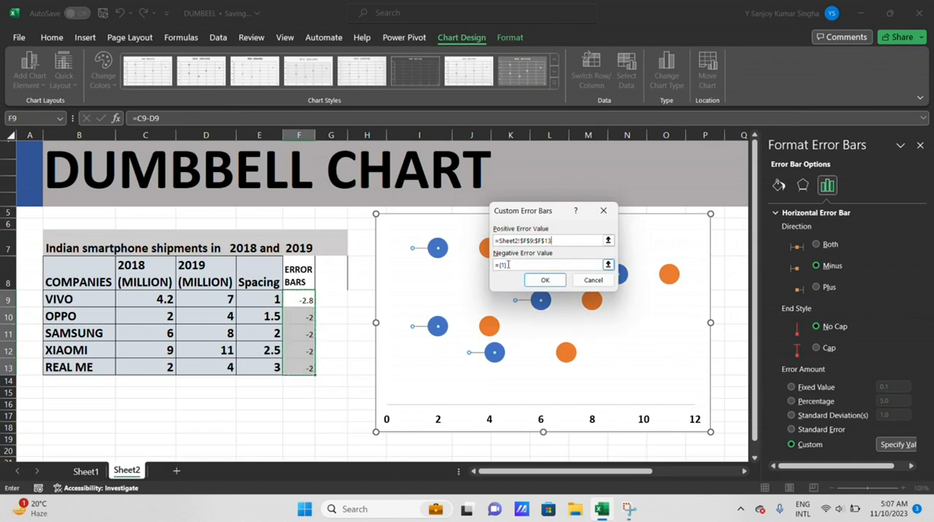
drag(508, 265, 487, 267)
key(BackSpace)
drag(291, 297, 292, 363)
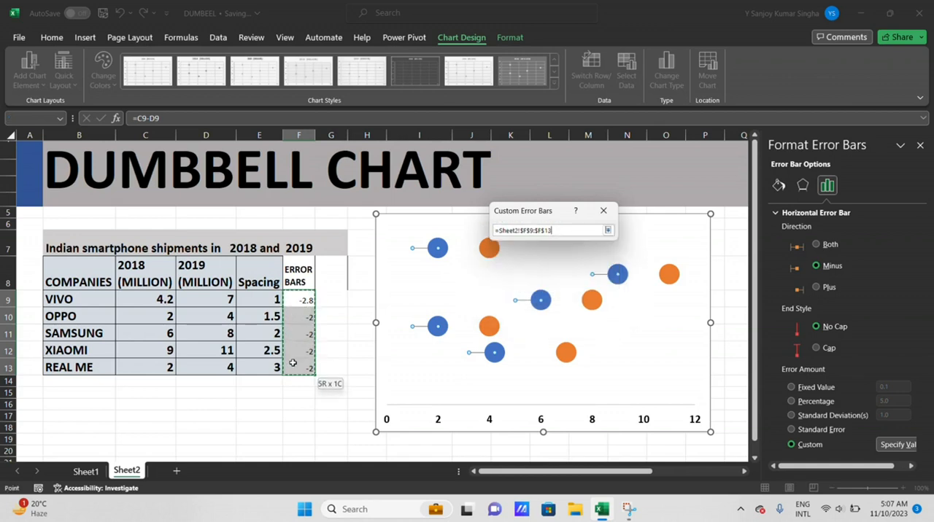
click(557, 285)
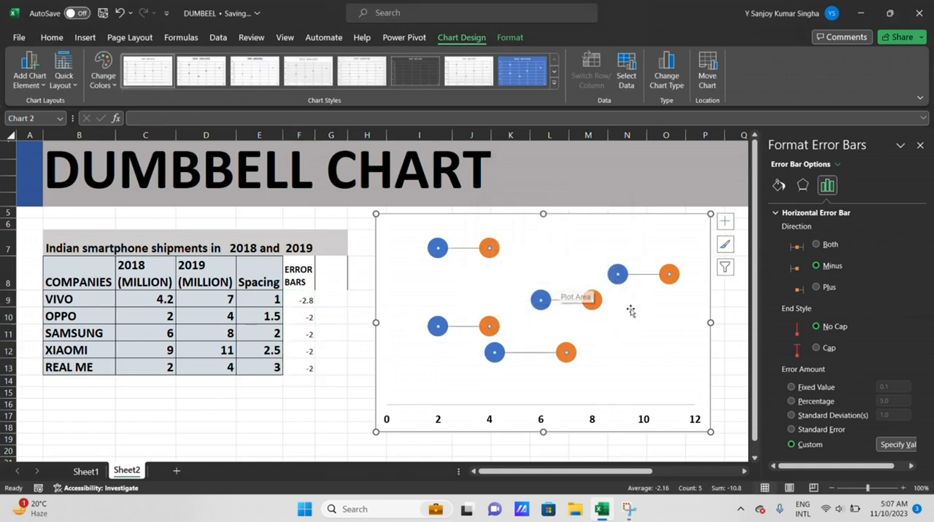
click(920, 145)
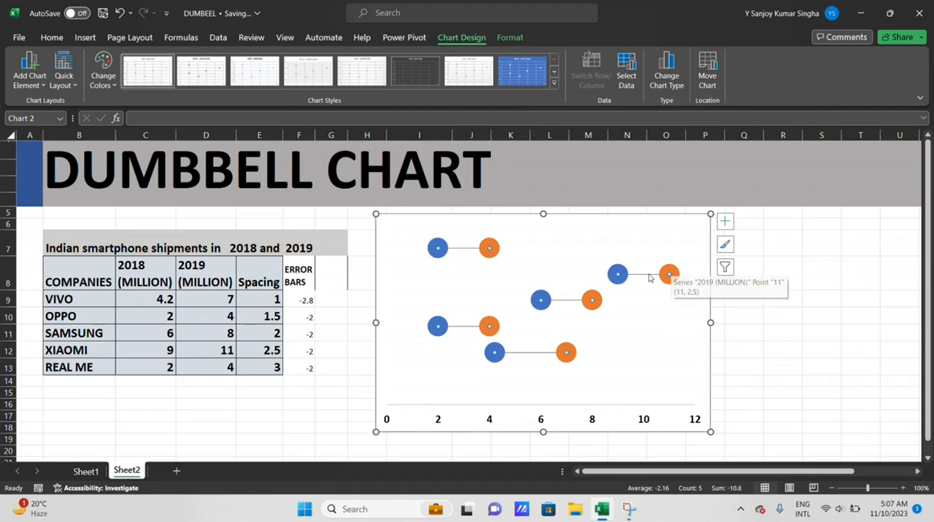
Set the line width of the 2018 series' horizontal error bars to 4 pt
right_click(646, 250)
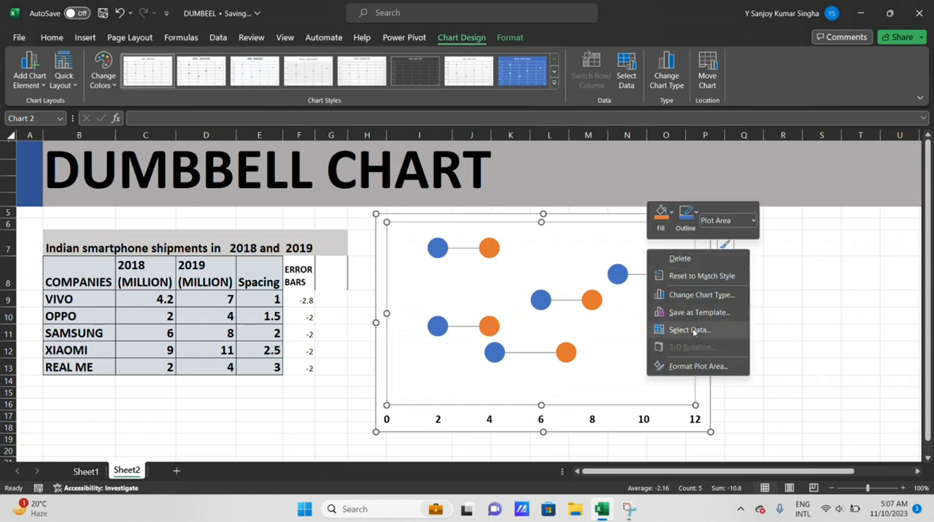
click(695, 367)
click(653, 279)
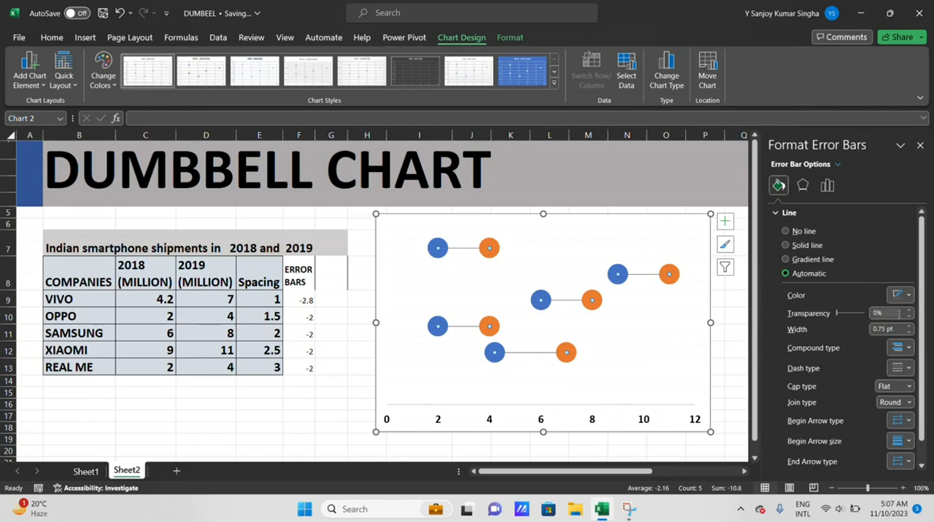
drag(890, 334, 868, 333)
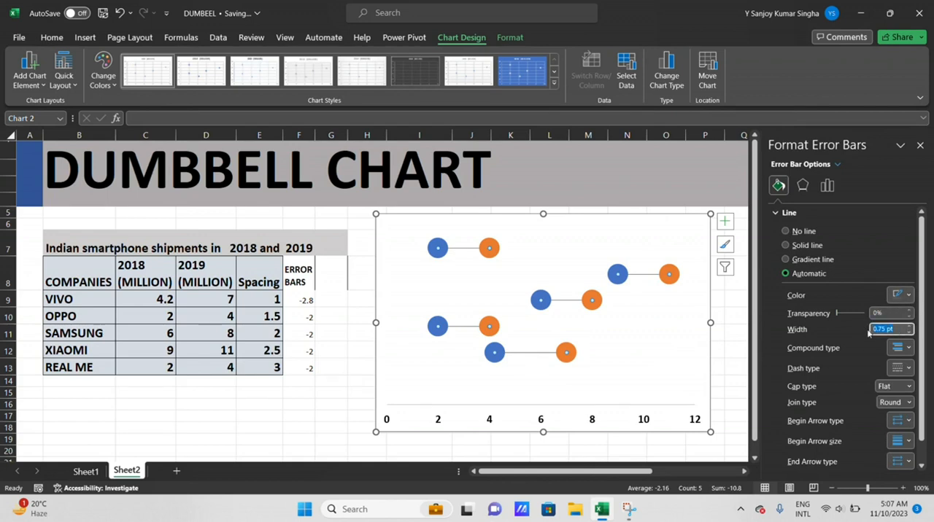
key(BackSpace)
text(4)
key(Return)
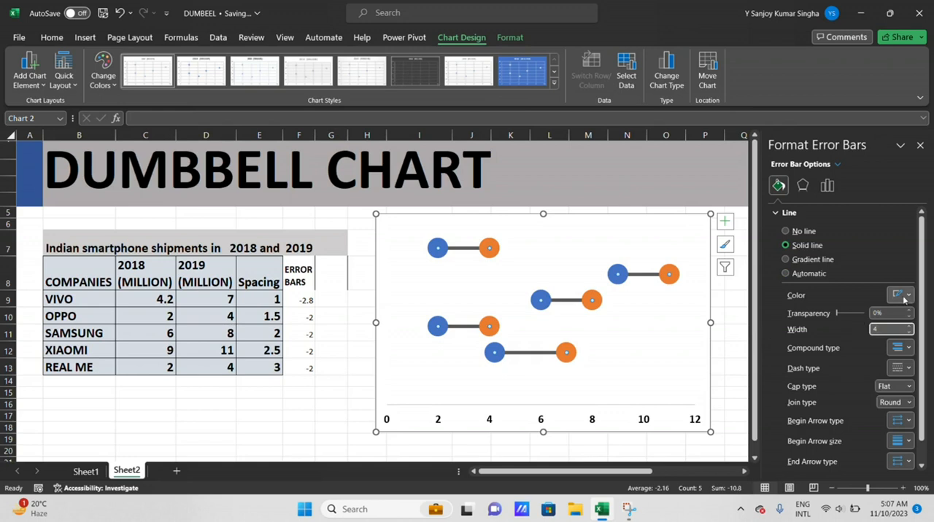
Color the connecting error bar lines black and close the formatting pane
click(904, 295)
click(854, 329)
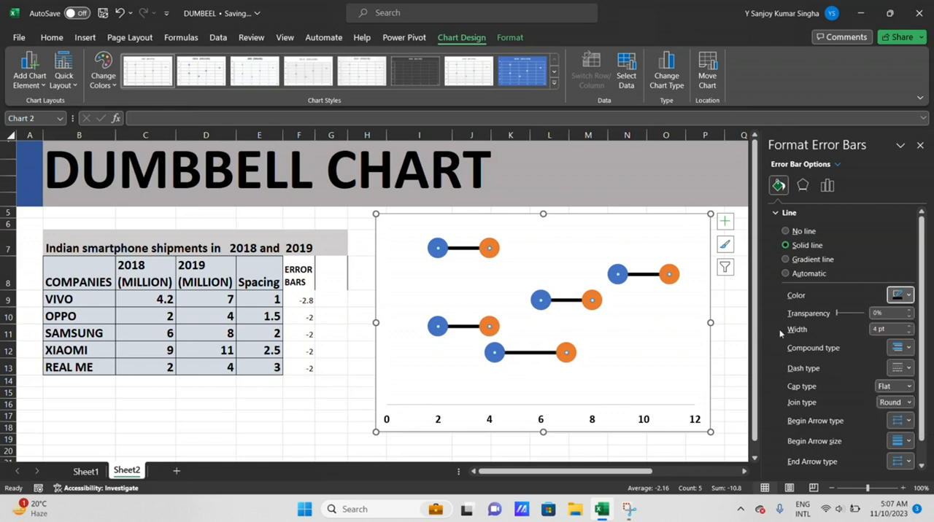
click(671, 328)
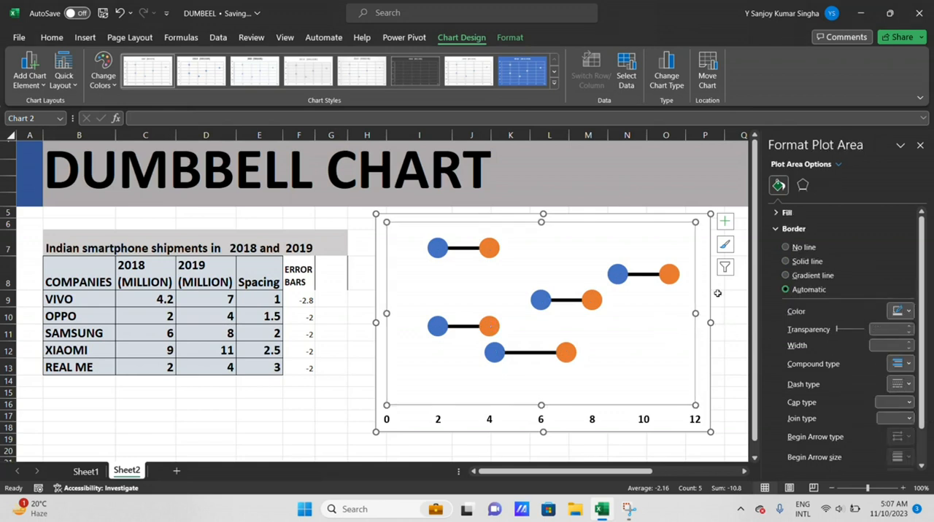
click(921, 146)
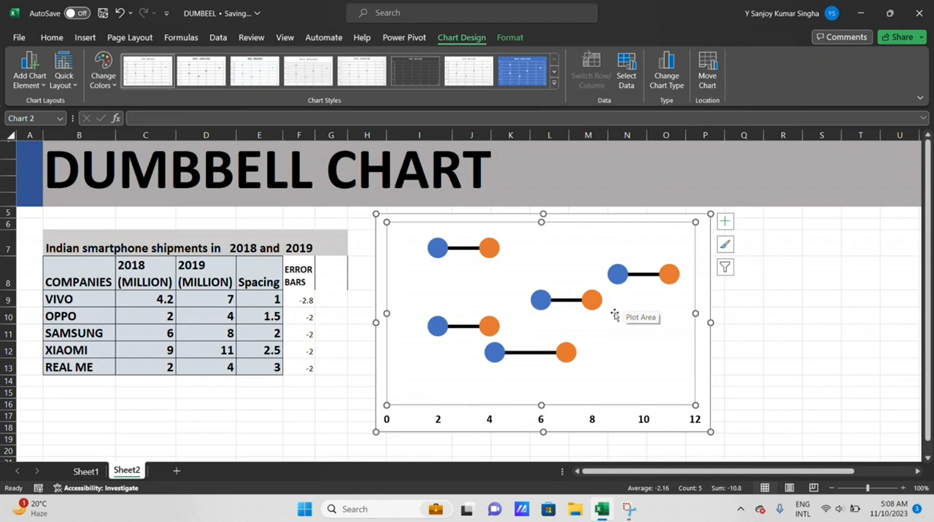
Enter the column header LABELS in cell G8, beside ERROR BARS
click(330, 280)
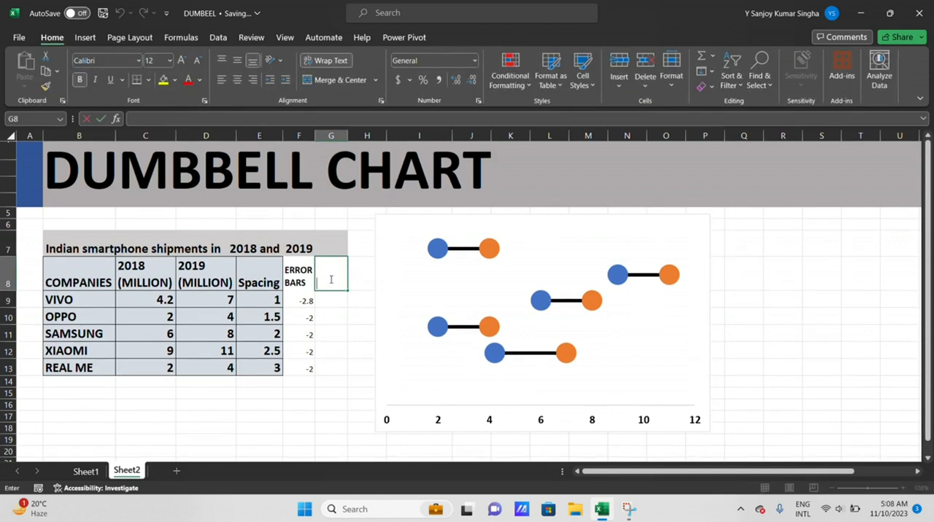
double_click(331, 279)
text(LABELS)
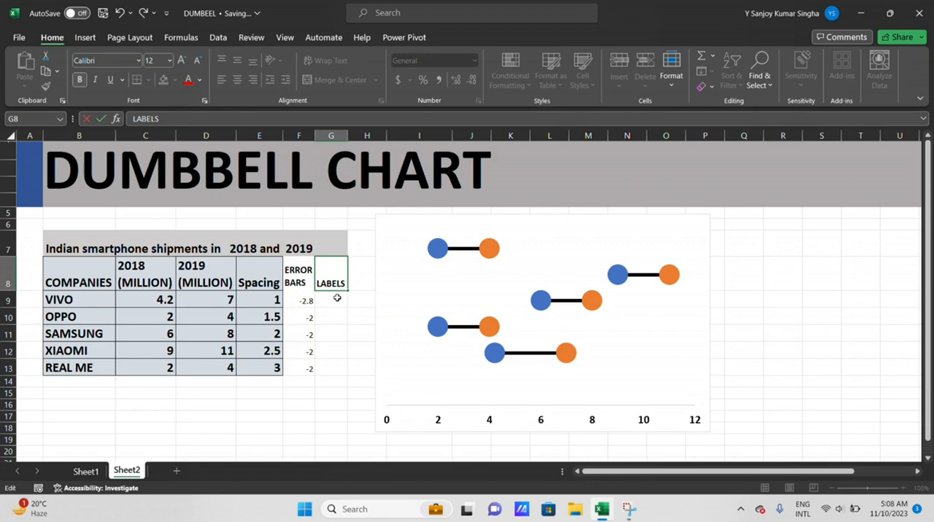
key(Return)
Enter the formula =B9&"" in cell G9 to start the VIVO label from the company name
double_click(341, 302)
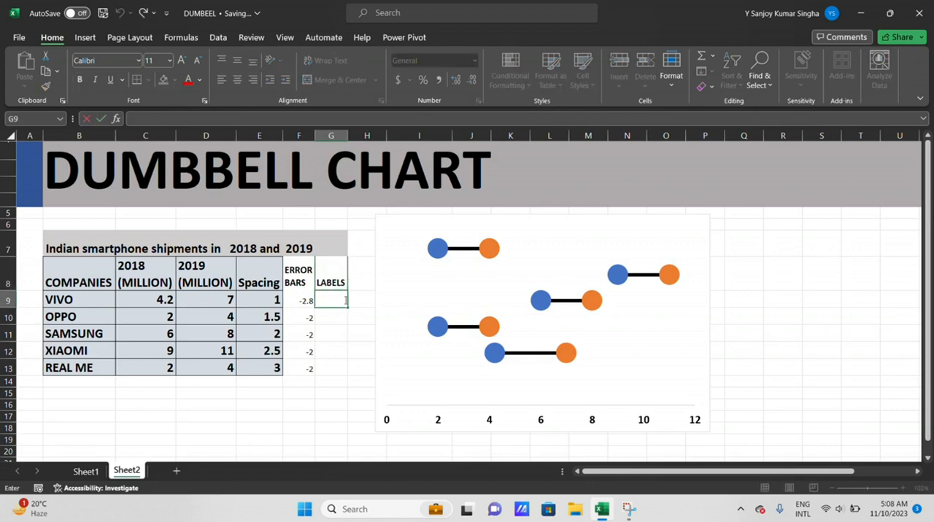
text(=)
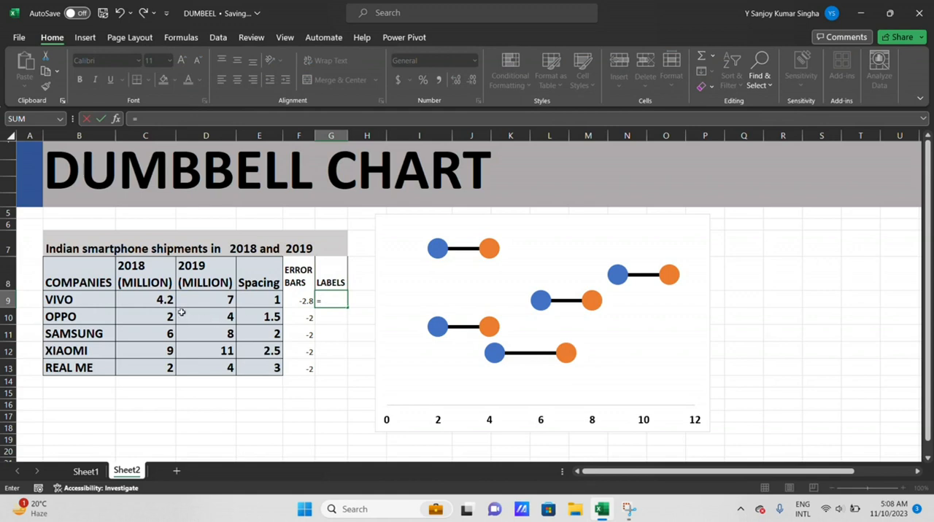
click(86, 301)
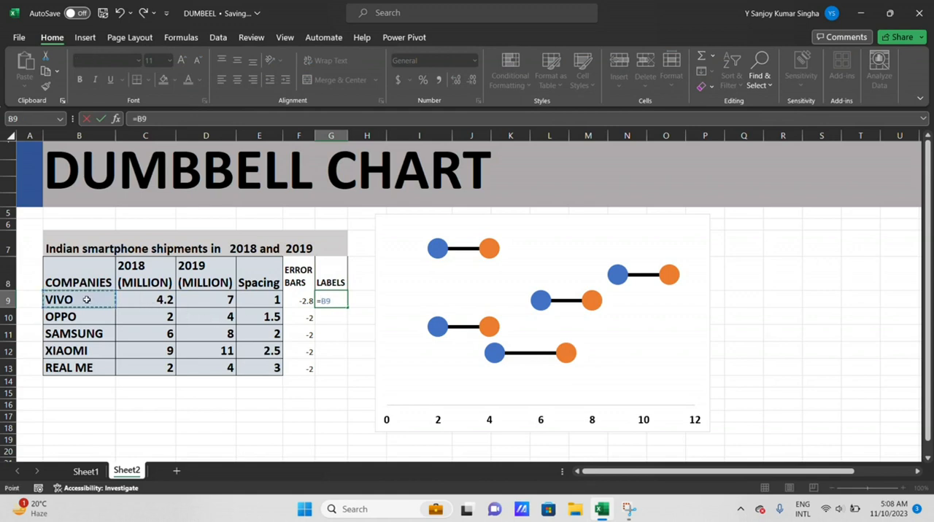
text(&)
key(shift+Tab)
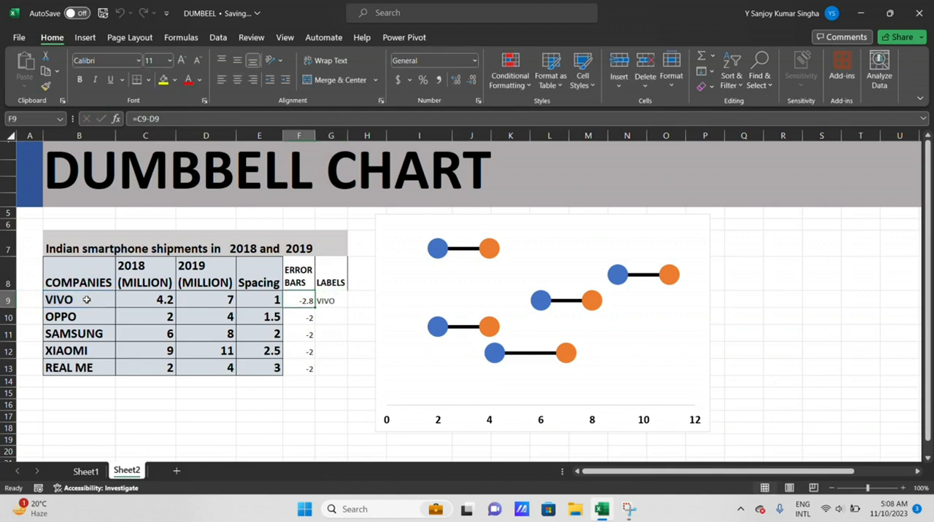
key(Tab)
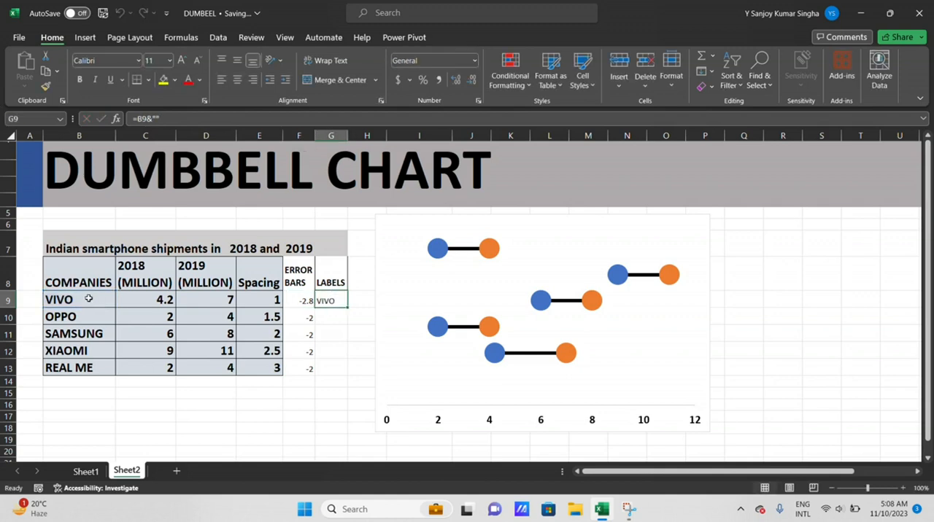
Extend the G9 formula to =B9&" "&C9, joining company name and 2018 value, and fill it down to G13
double_click(343, 301)
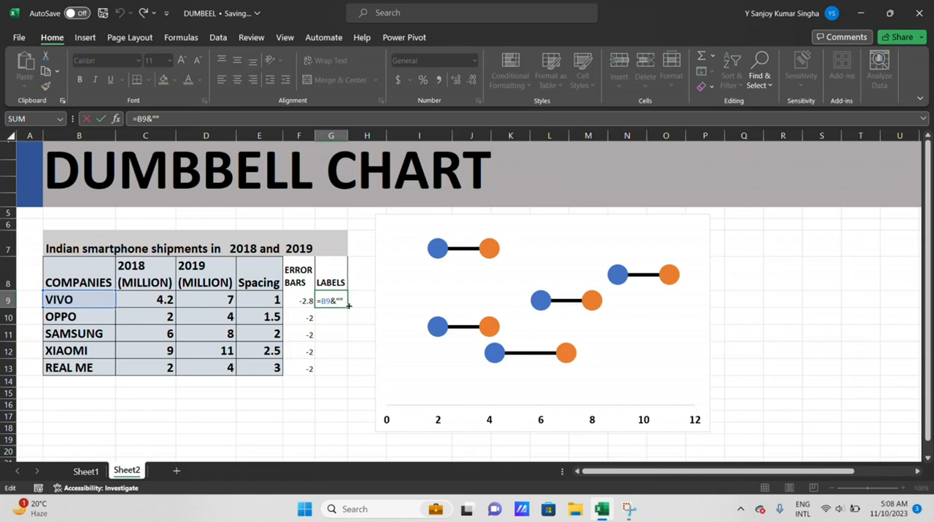
click(339, 300)
text(&)
click(163, 301)
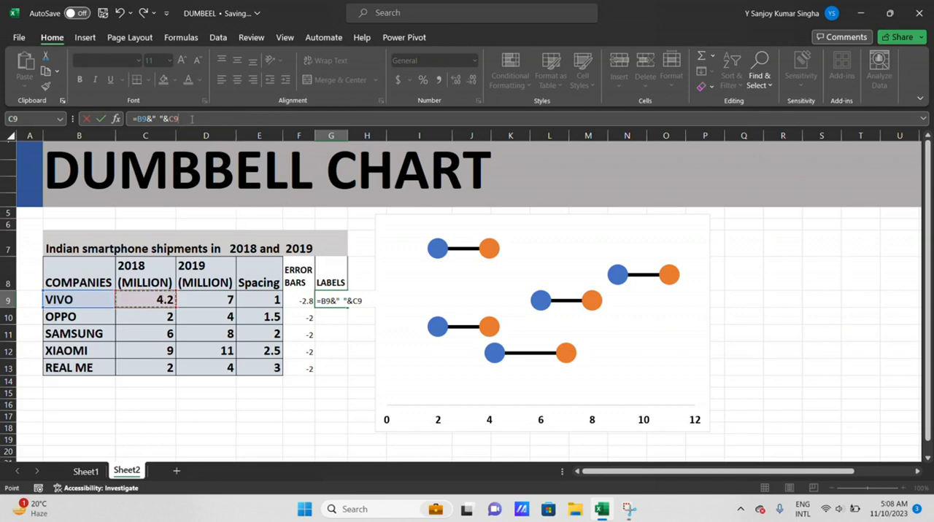
key(Return)
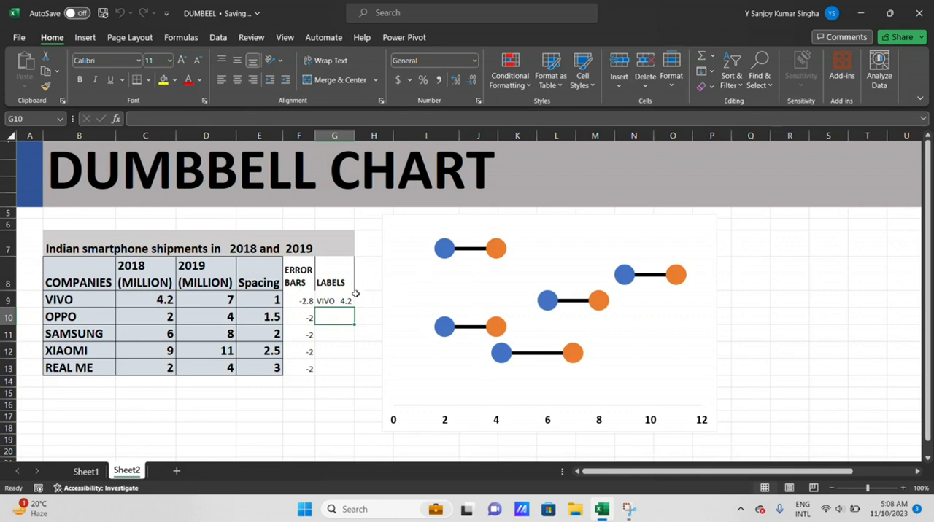
click(340, 300)
drag(356, 308, 357, 371)
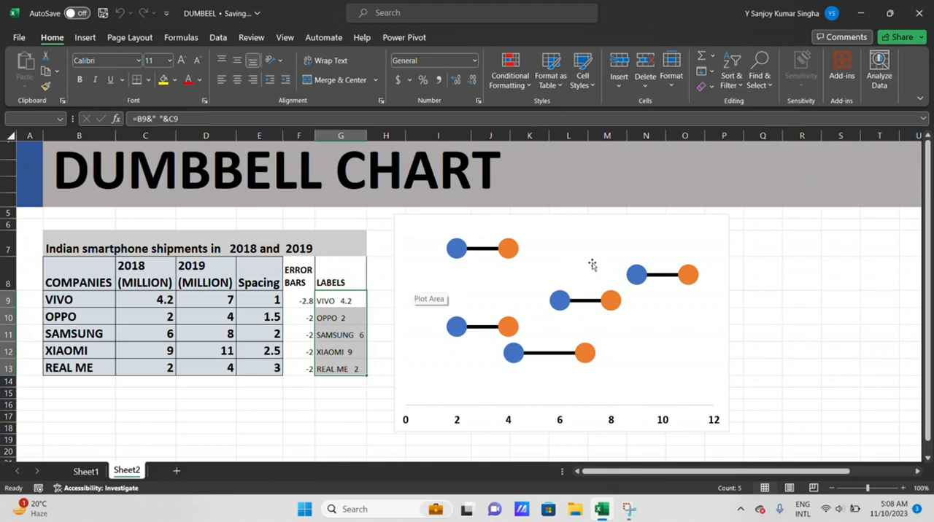
Add data labels to both series of the dumbbell chart
click(653, 243)
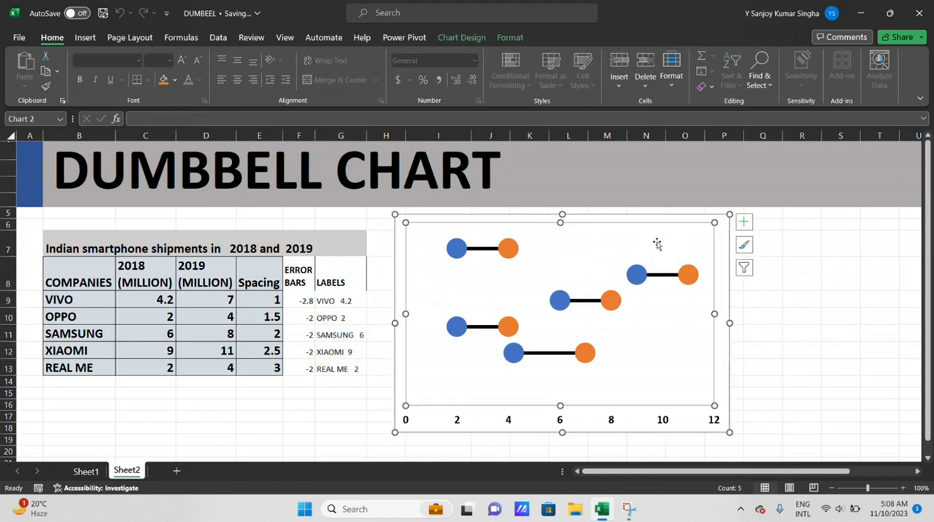
right_click(657, 243)
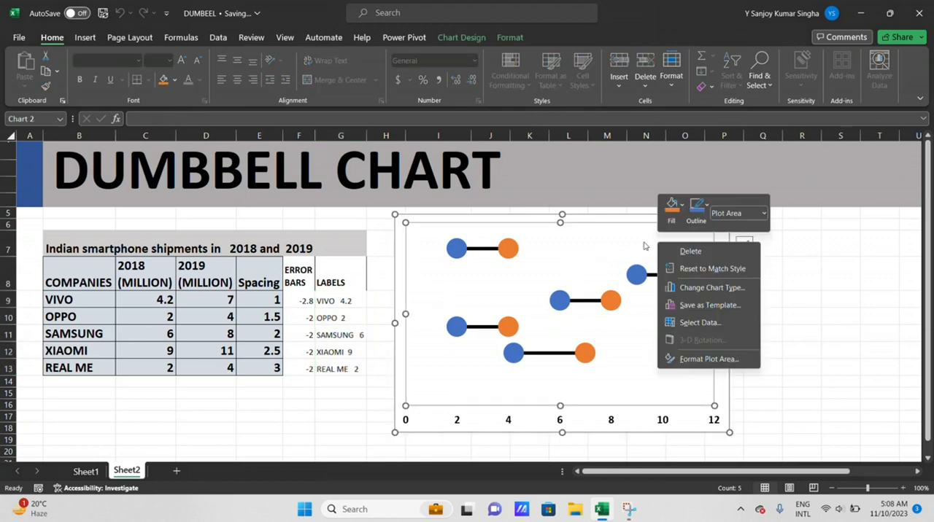
click(621, 240)
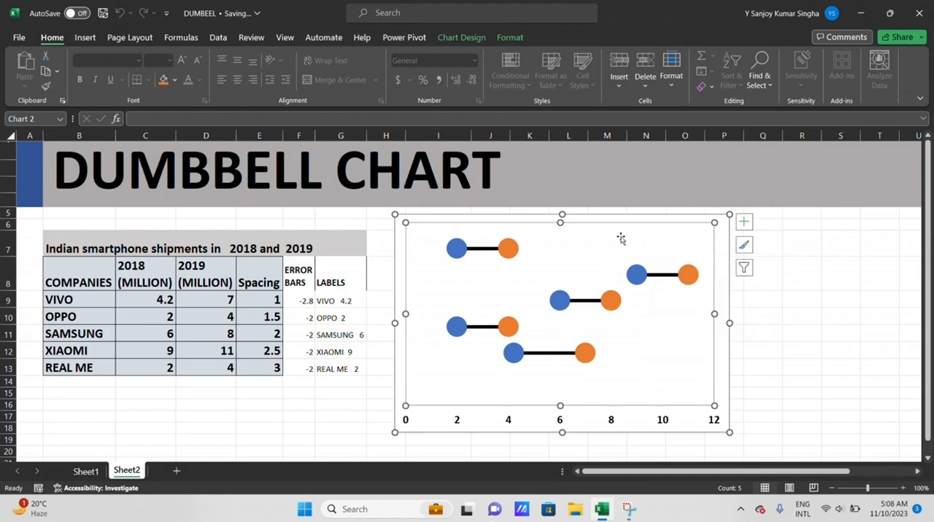
click(744, 224)
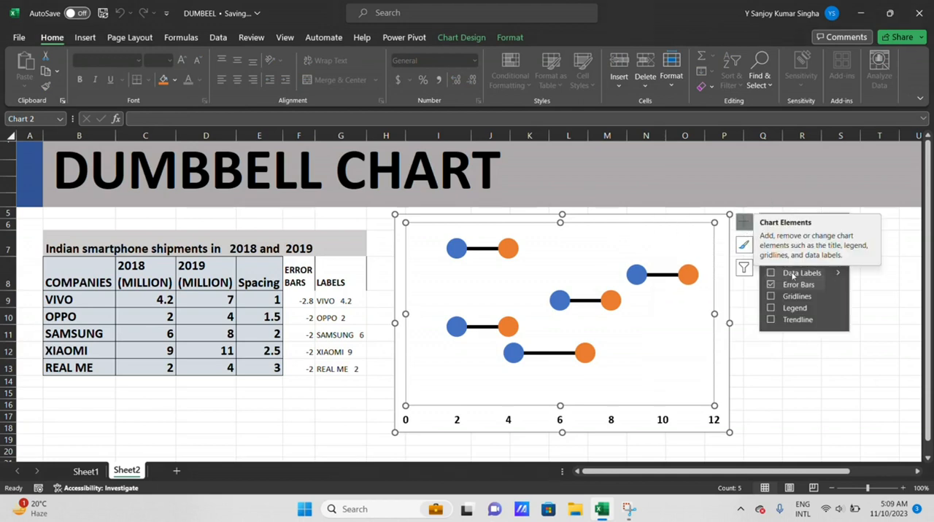
click(771, 272)
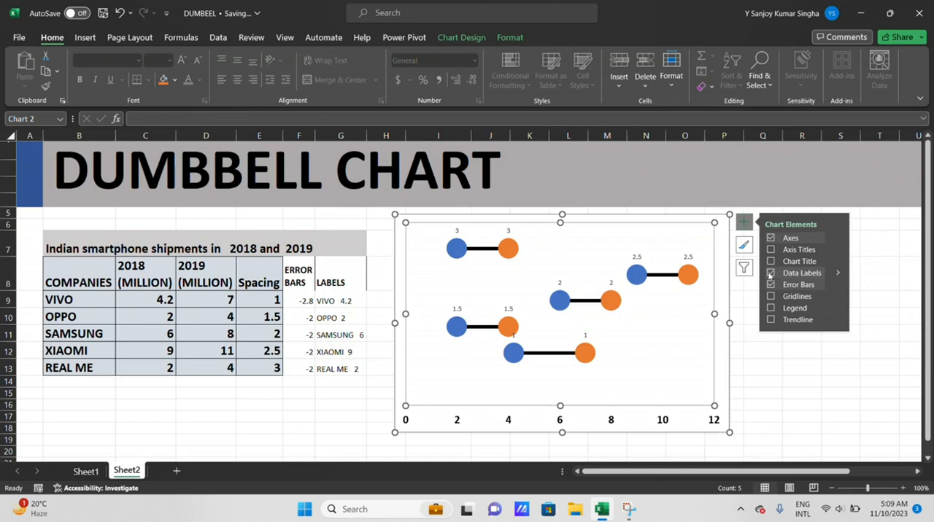
Label the blue 2018 markers with values from cells G9:G13 in the LABELS column
right_click(565, 255)
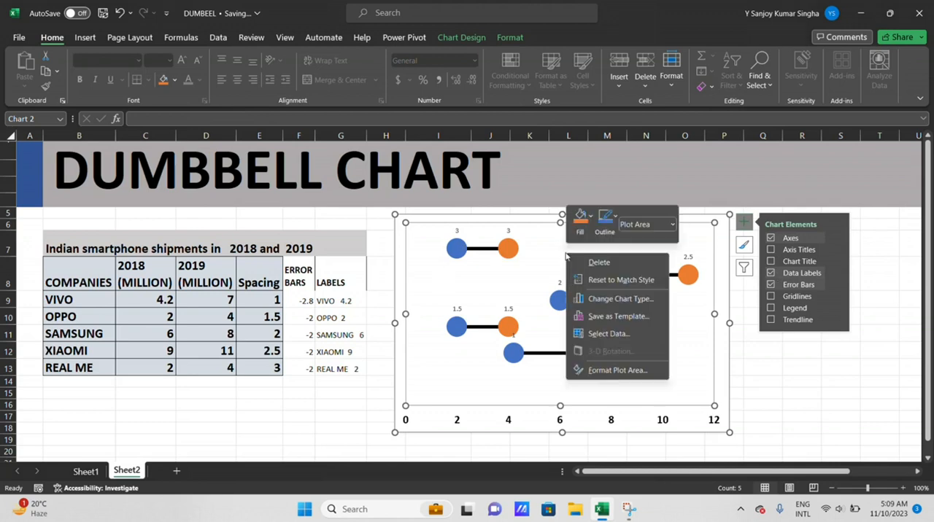
click(612, 371)
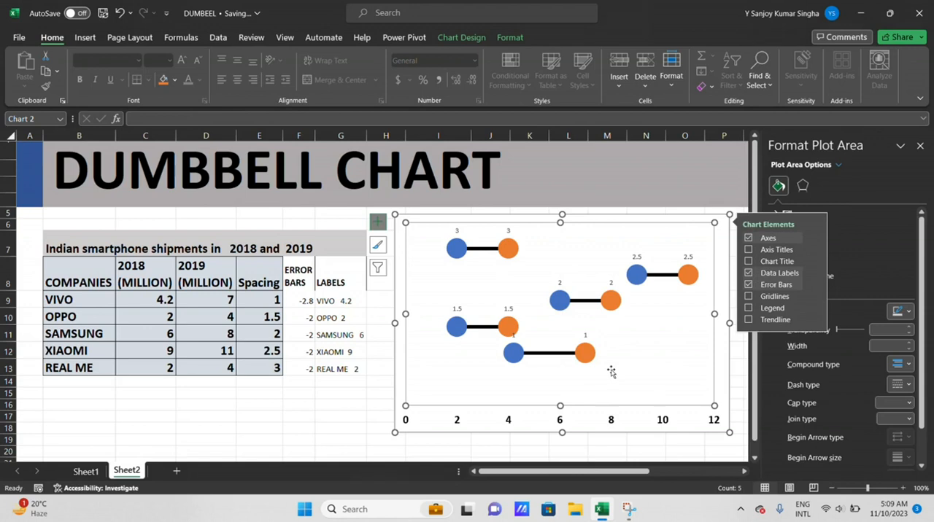
click(458, 231)
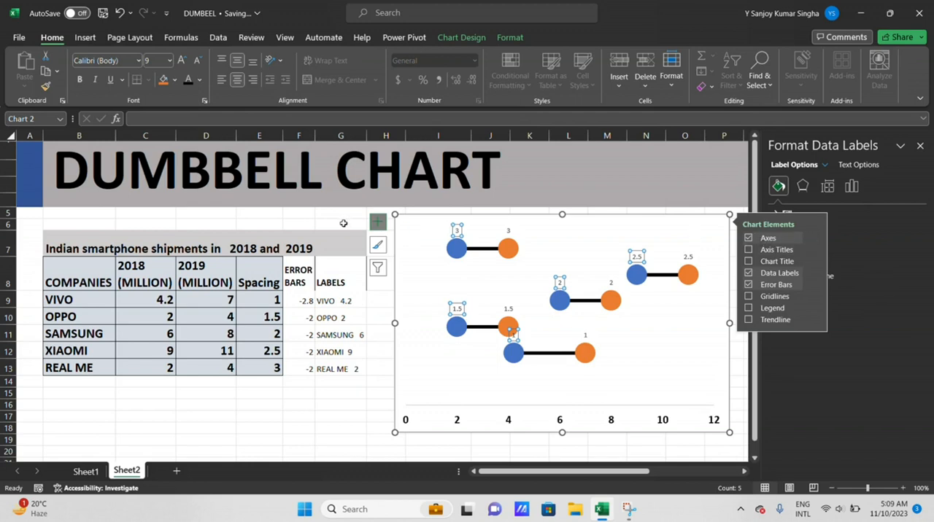
click(378, 223)
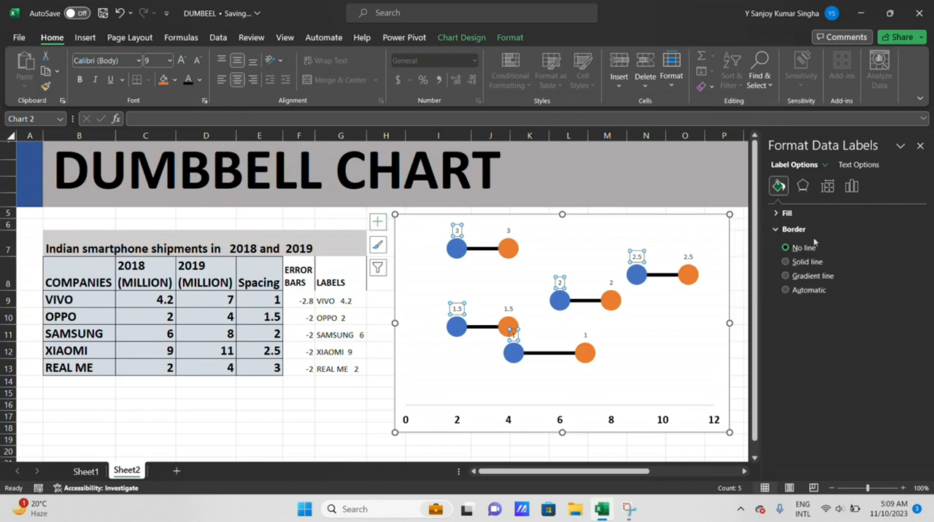
click(852, 186)
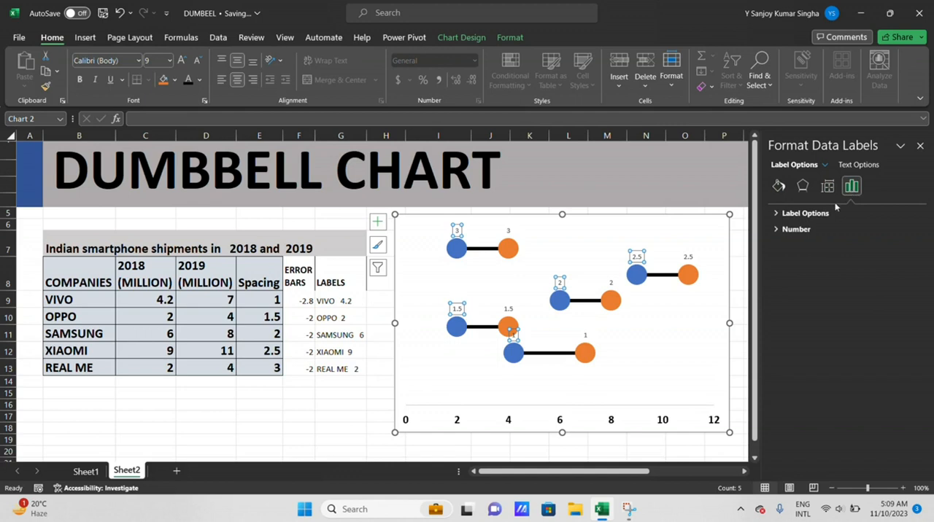
click(823, 214)
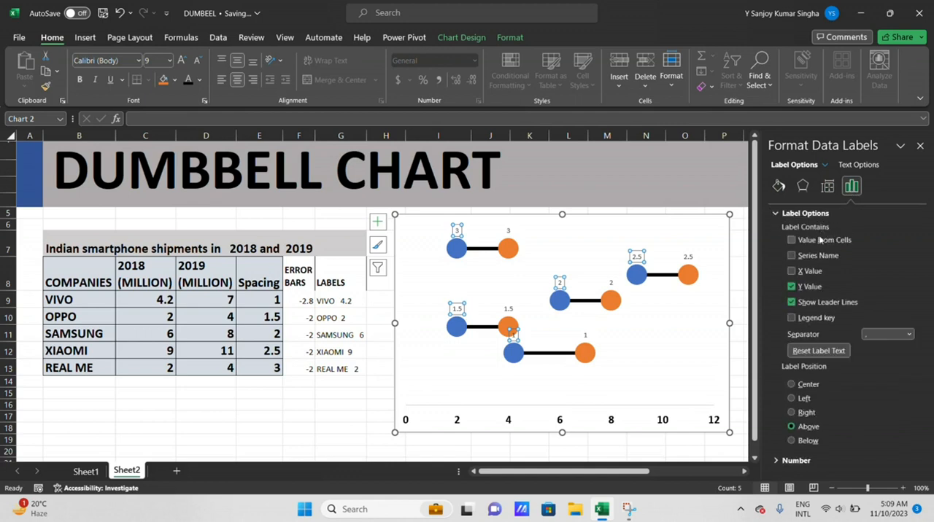
click(792, 240)
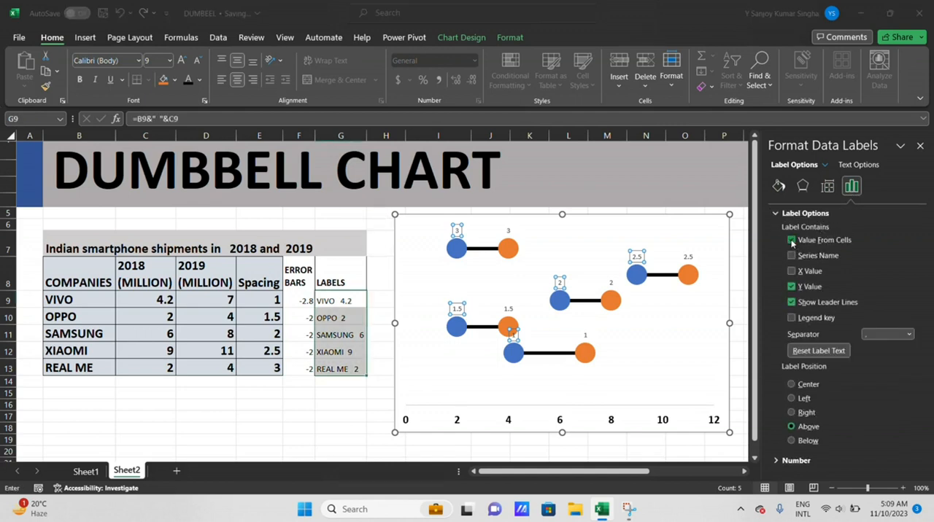
drag(328, 297, 365, 372)
click(550, 277)
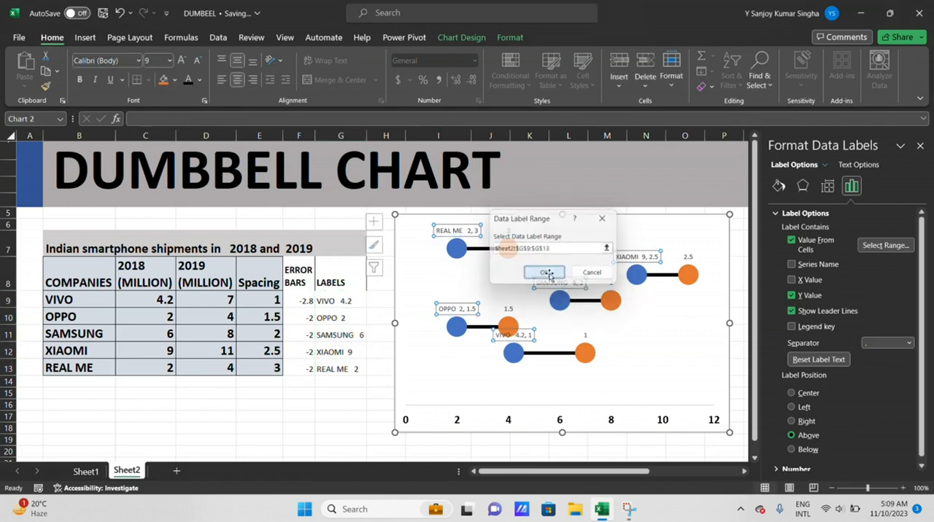
Remove the Y value from the 2018 data labels and set their label position to Left
click(792, 296)
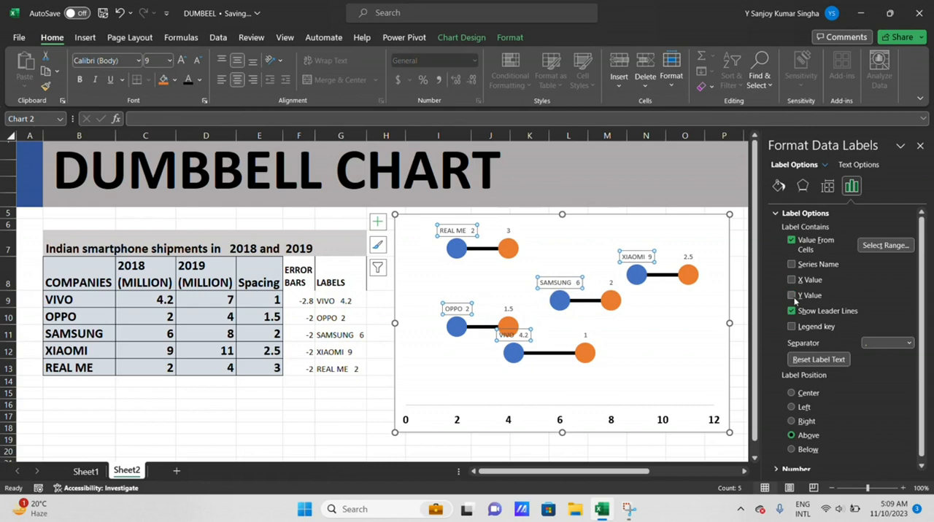
click(792, 421)
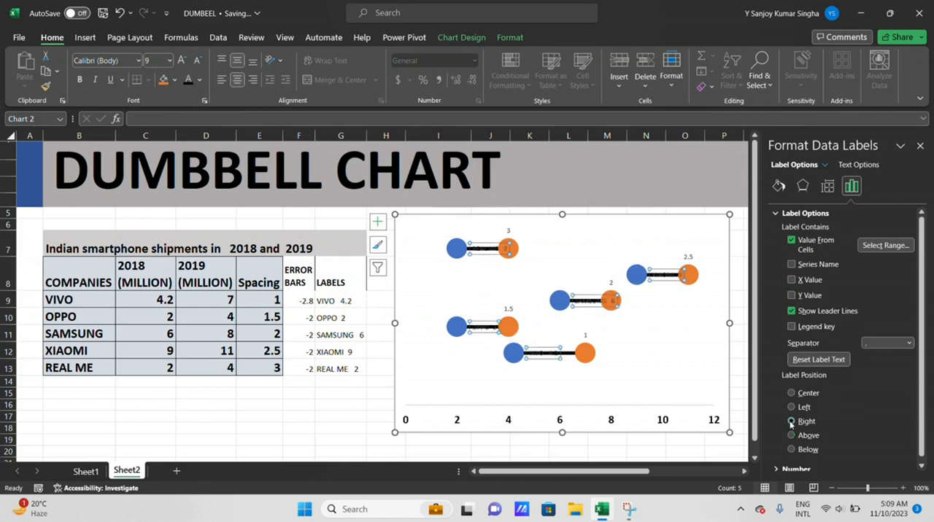
click(791, 407)
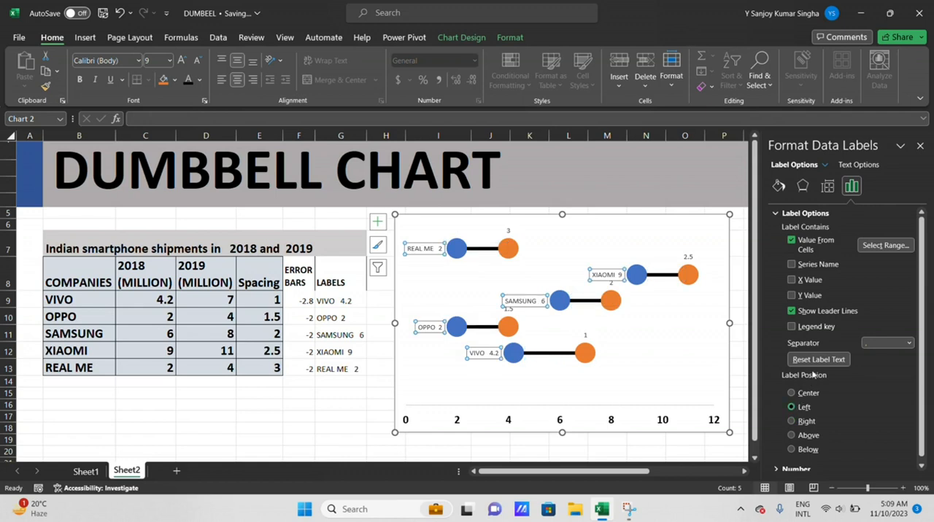
click(783, 189)
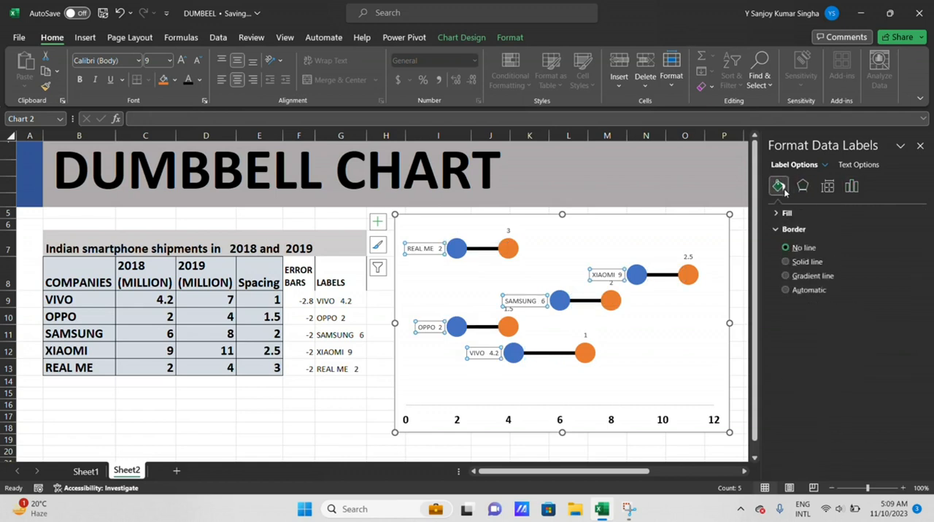
click(802, 188)
click(828, 187)
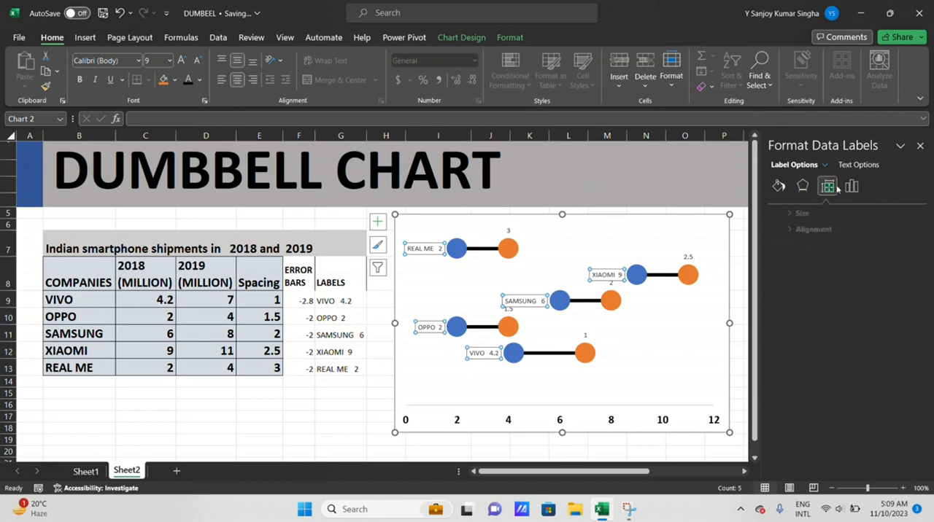
click(806, 212)
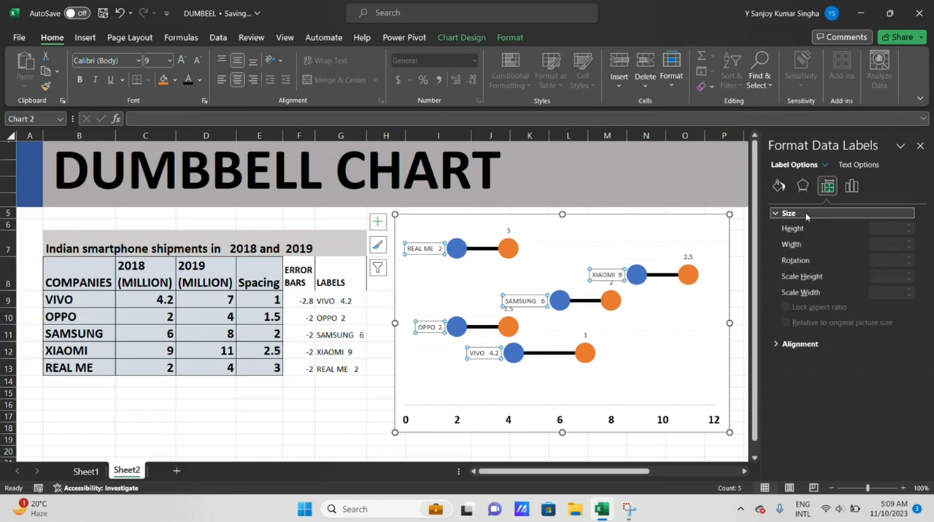
click(920, 146)
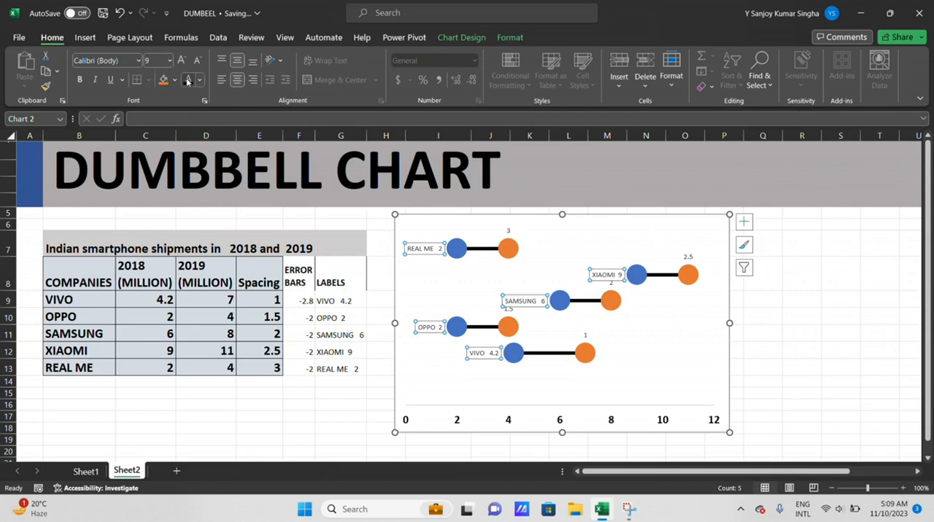
Make the 2018 data labels bold and set their font size to 14
click(79, 79)
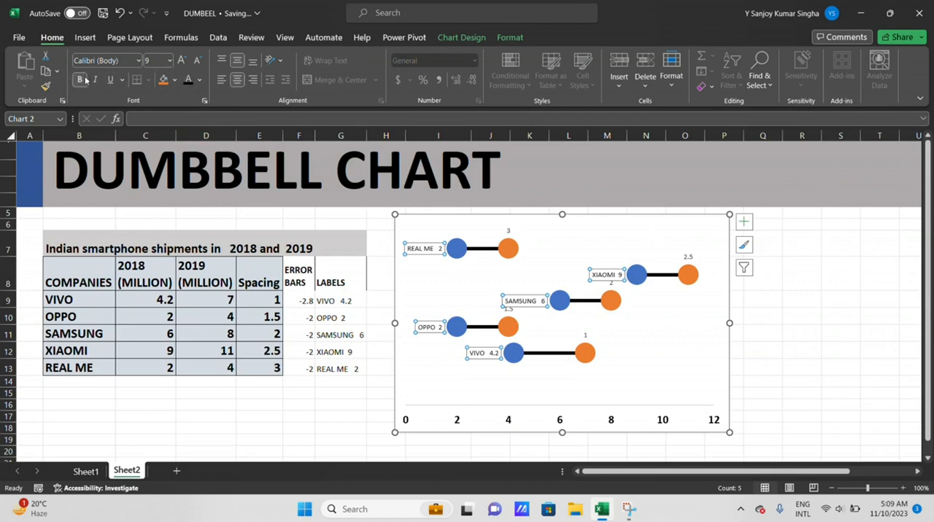
click(182, 59)
click(182, 60)
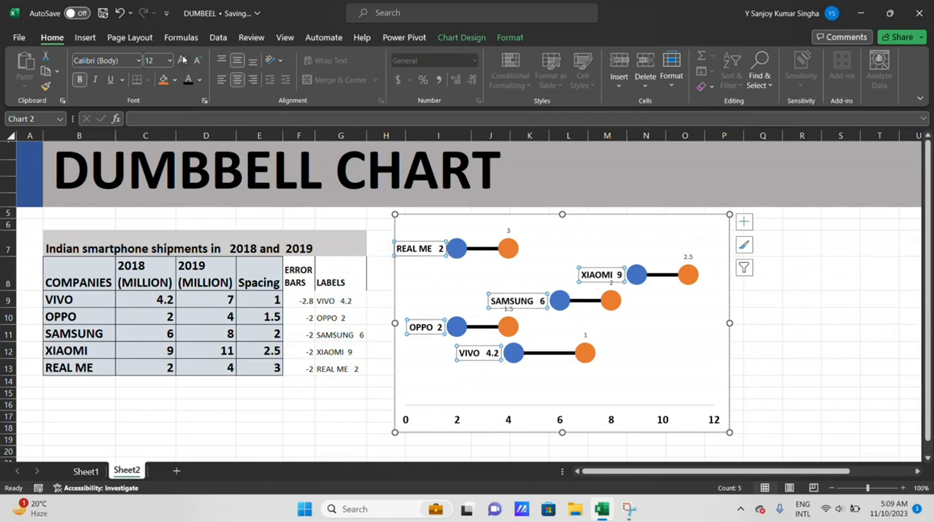
click(182, 60)
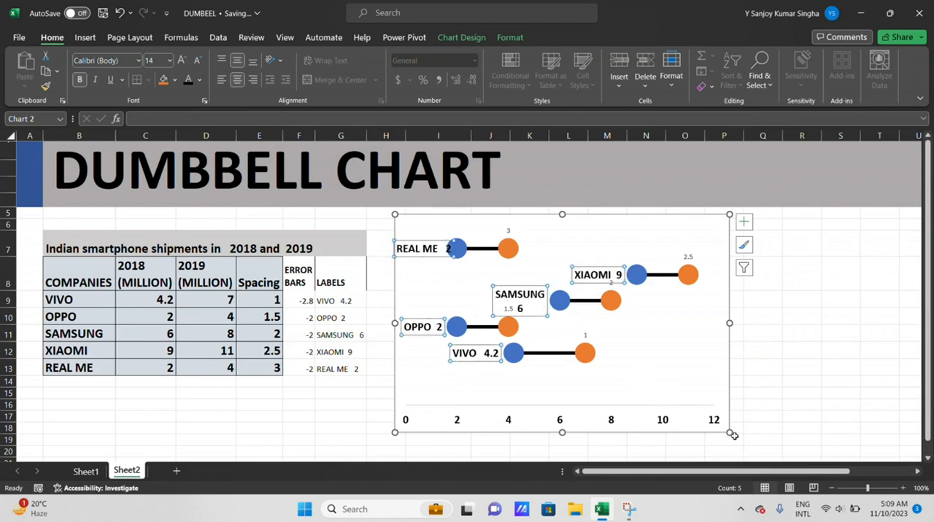
Enlarge the chart to reach about column R and row 25, and shift the plot area slightly within it
drag(730, 433, 798, 460)
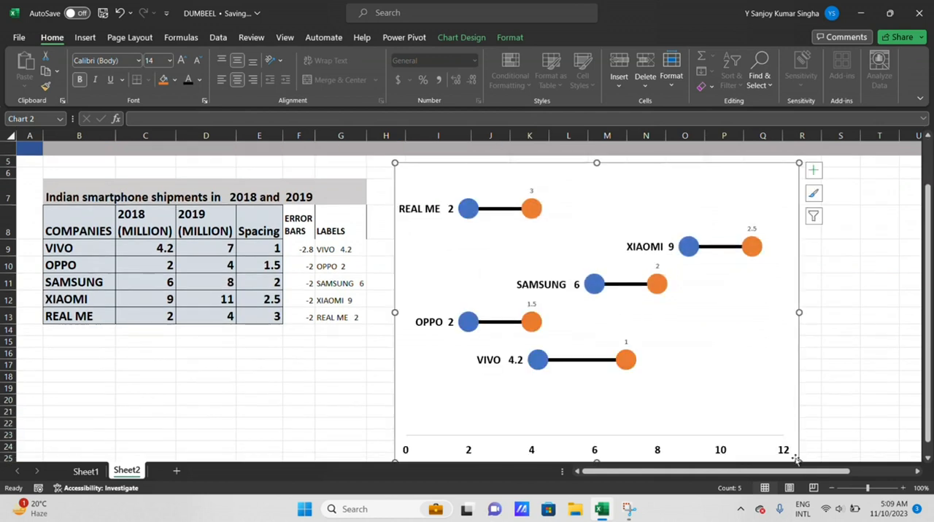
scroll(715, 271, up, 2)
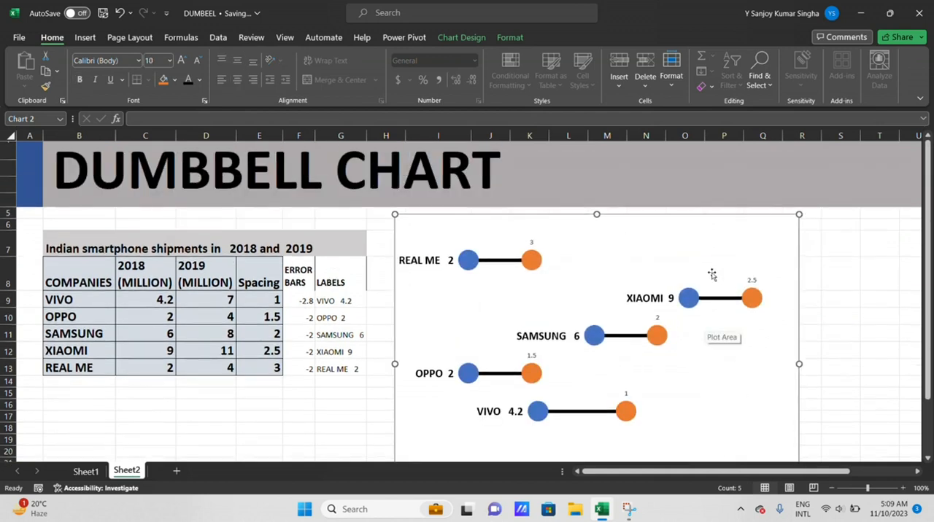
click(679, 218)
drag(677, 213, 698, 212)
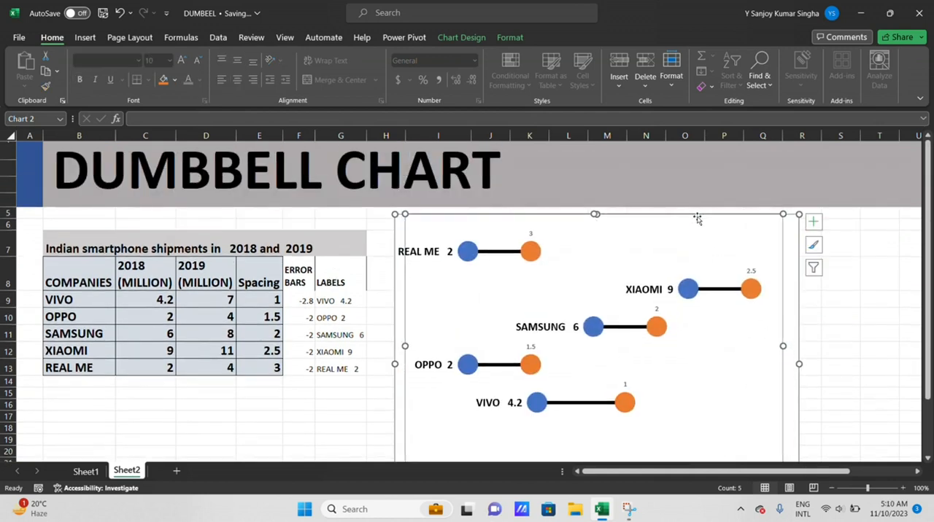
drag(756, 234, 777, 232)
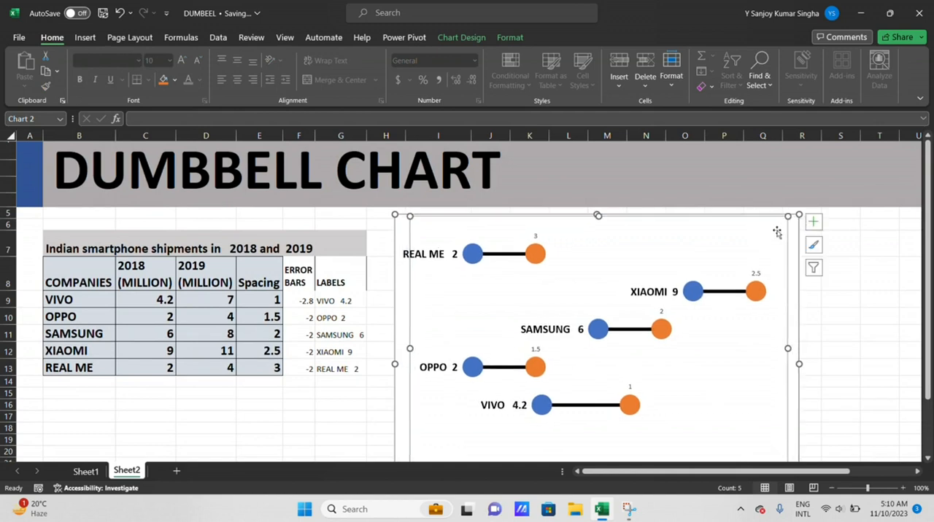
Shorten the chart slightly from its lower edge and move it up so its upper edge overlaps the title banner
scroll(668, 245, down, 3)
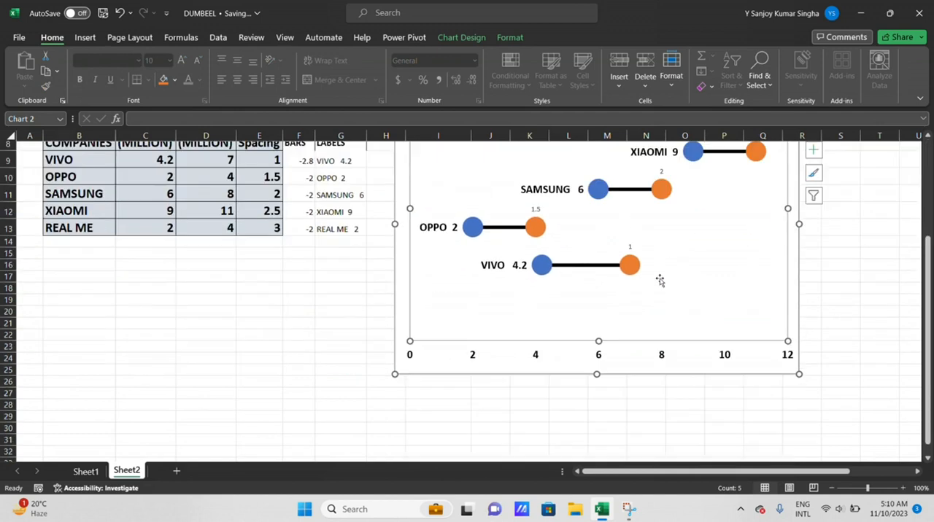
drag(597, 340, 596, 324)
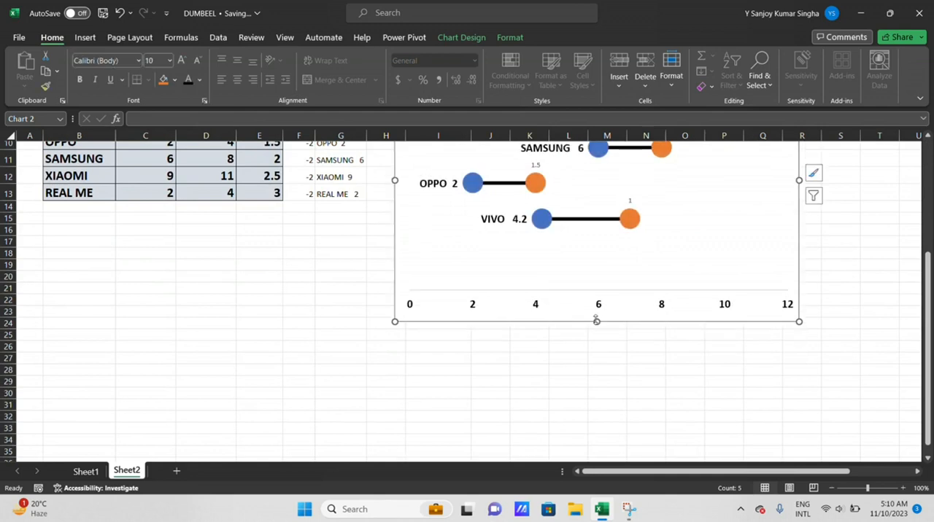
scroll(598, 323, up, 2)
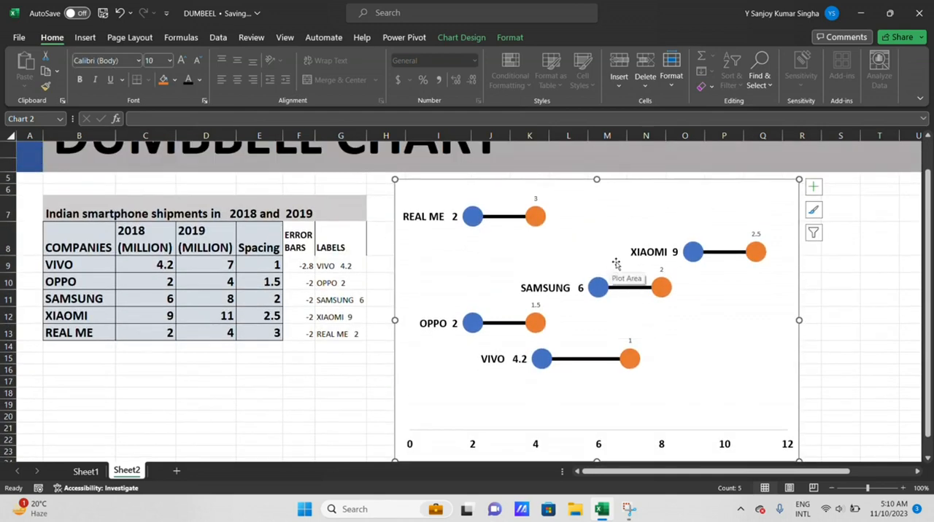
click(631, 187)
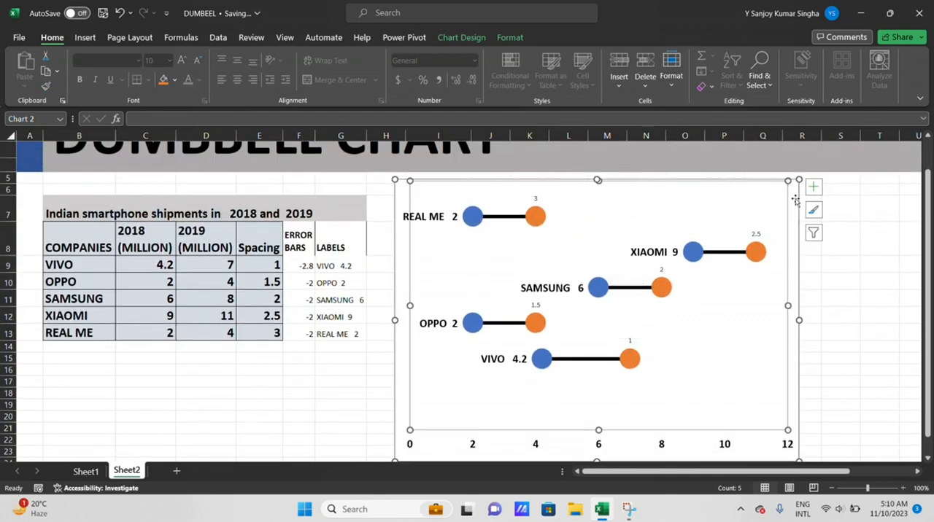
drag(795, 200, 794, 180)
Label the orange 2019 markers with values from cells D9:D13 instead of the Y value, with label position Right
right_click(622, 195)
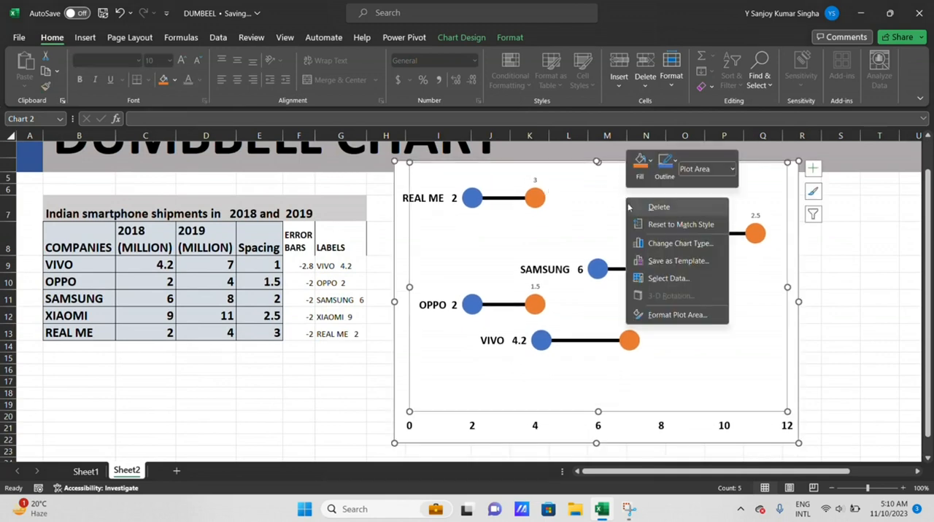
click(680, 314)
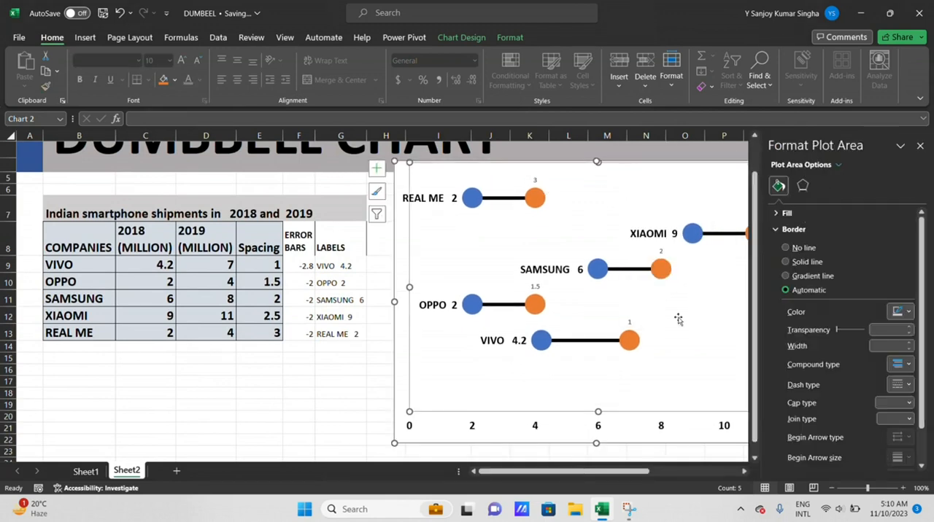
click(536, 183)
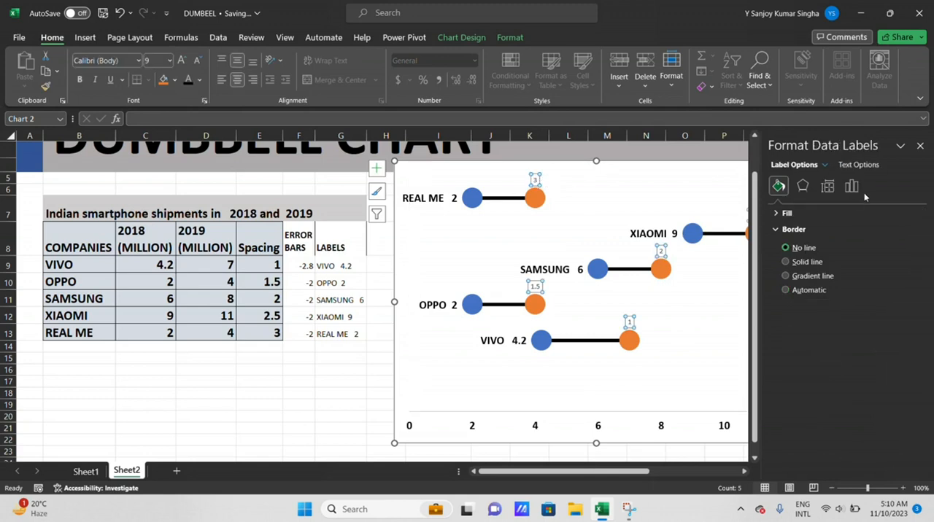
click(850, 186)
click(803, 213)
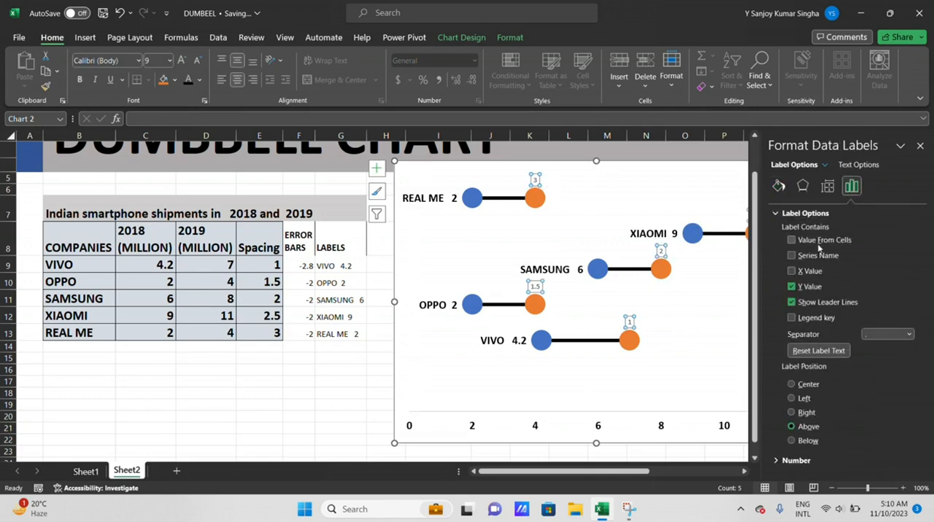
click(791, 241)
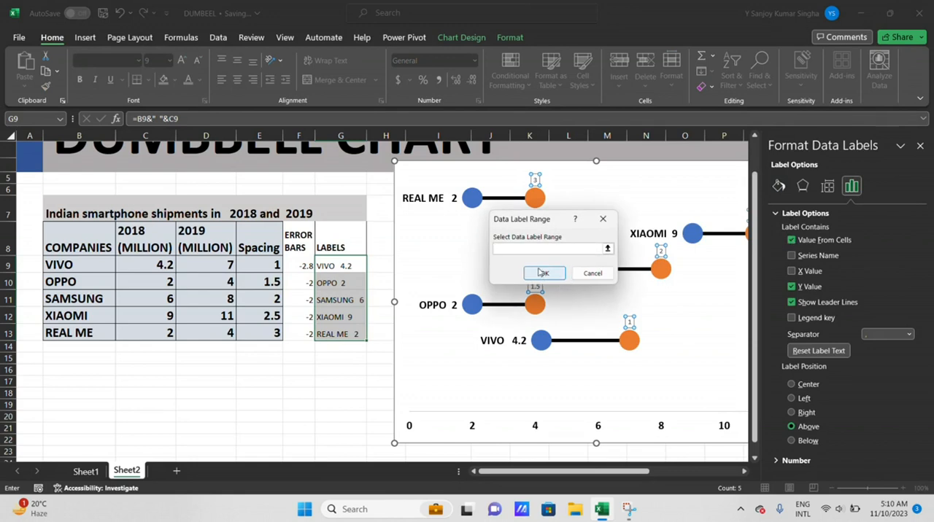
drag(207, 262, 208, 332)
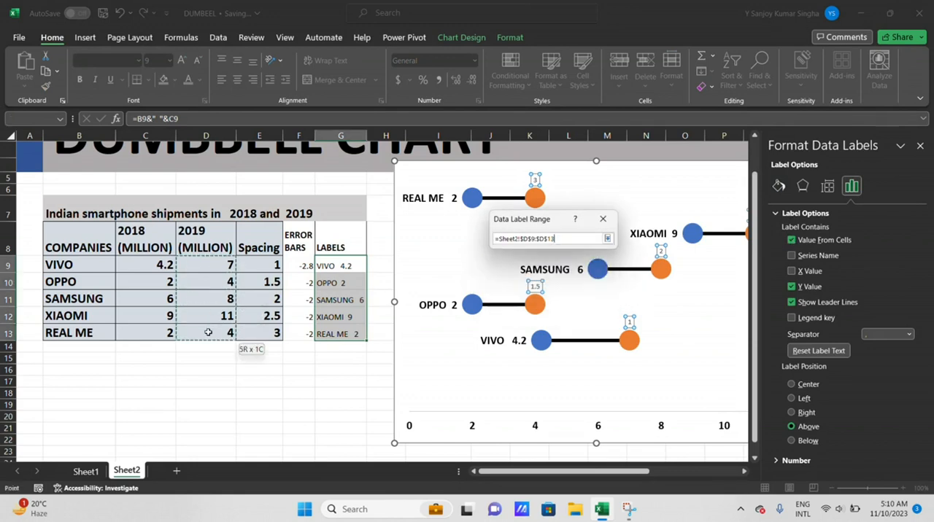
click(540, 273)
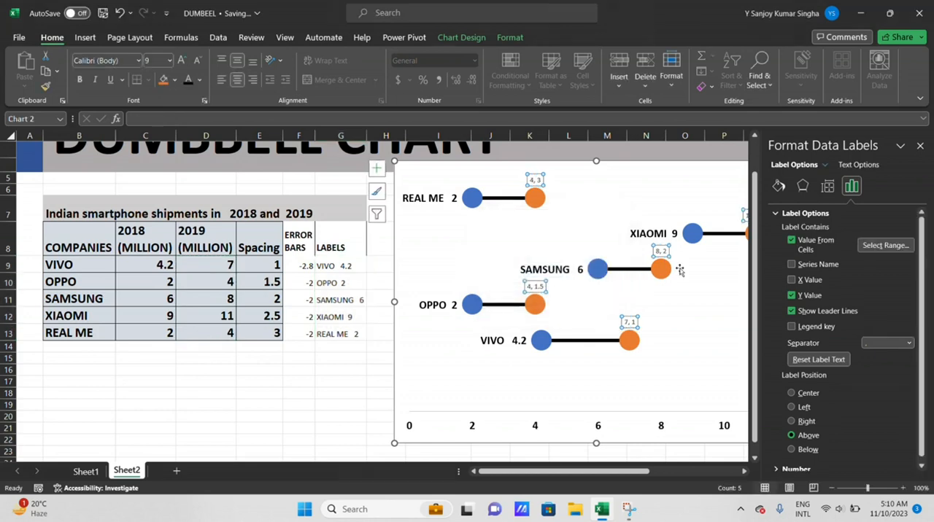
click(792, 422)
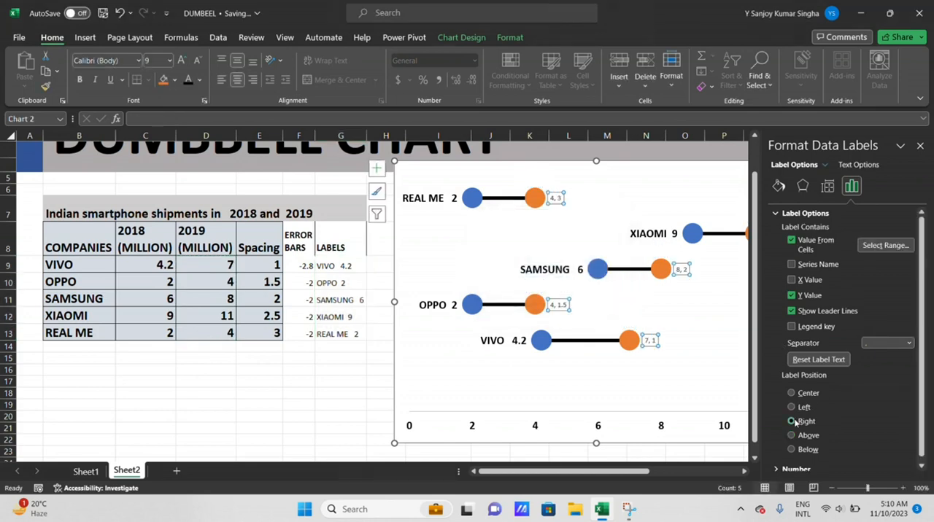
click(792, 295)
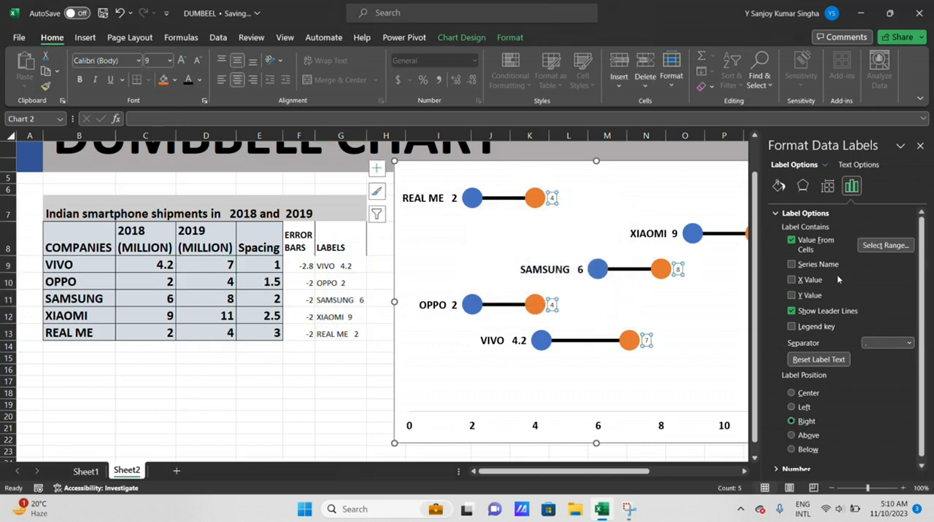
Make the 2019 data labels bold and set their font size to 16
click(920, 146)
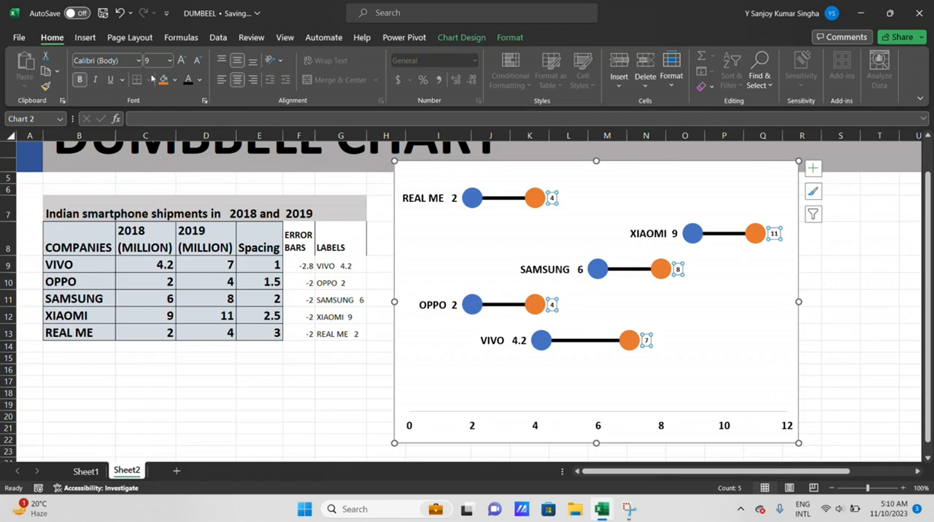
click(181, 60)
click(182, 60)
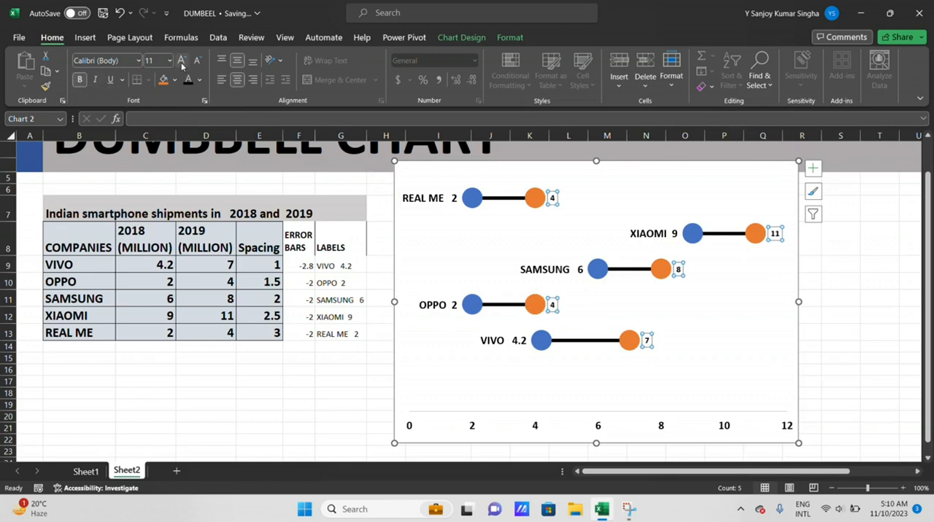
click(182, 60)
click(182, 60)
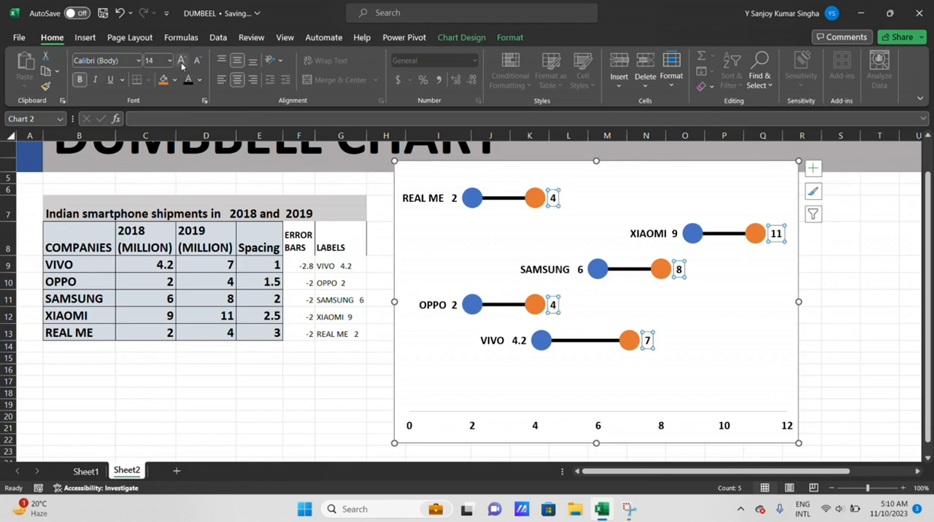
click(489, 236)
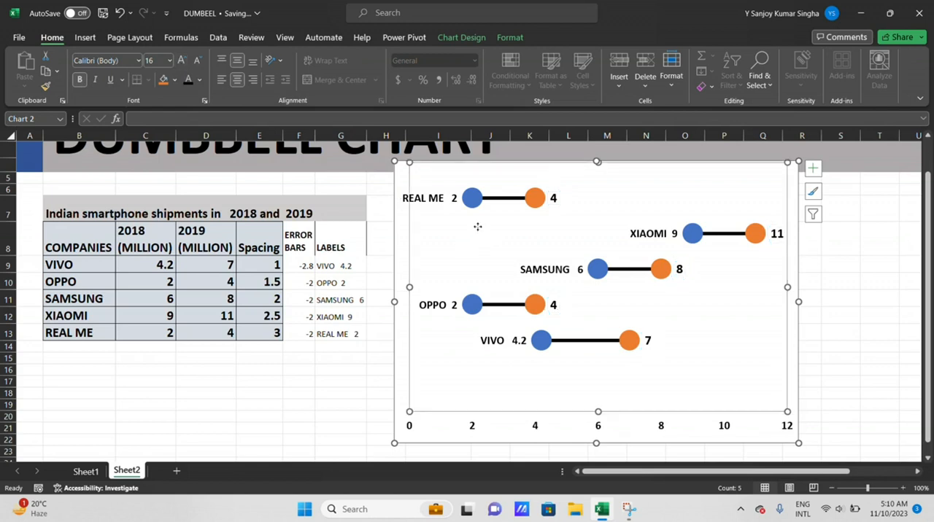
Set the font size of the 2018 company-and-value data labels to 16
click(436, 195)
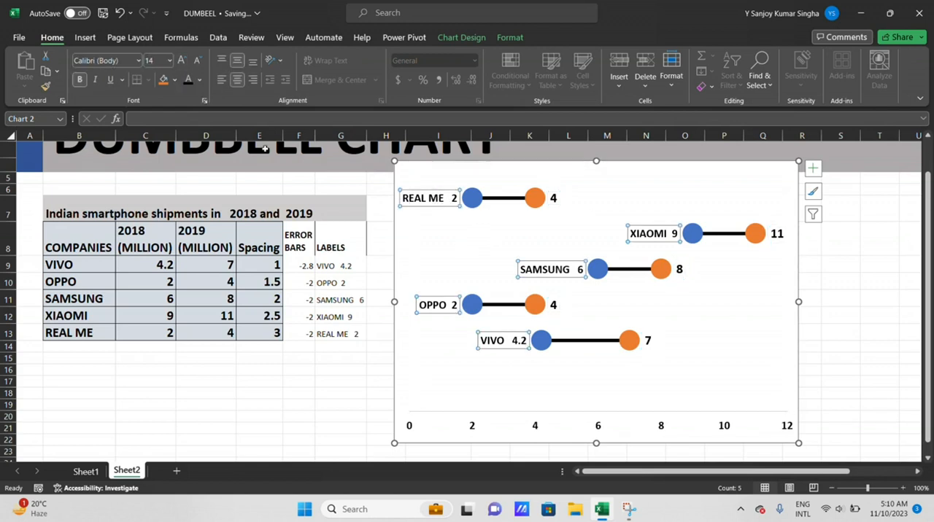
click(182, 61)
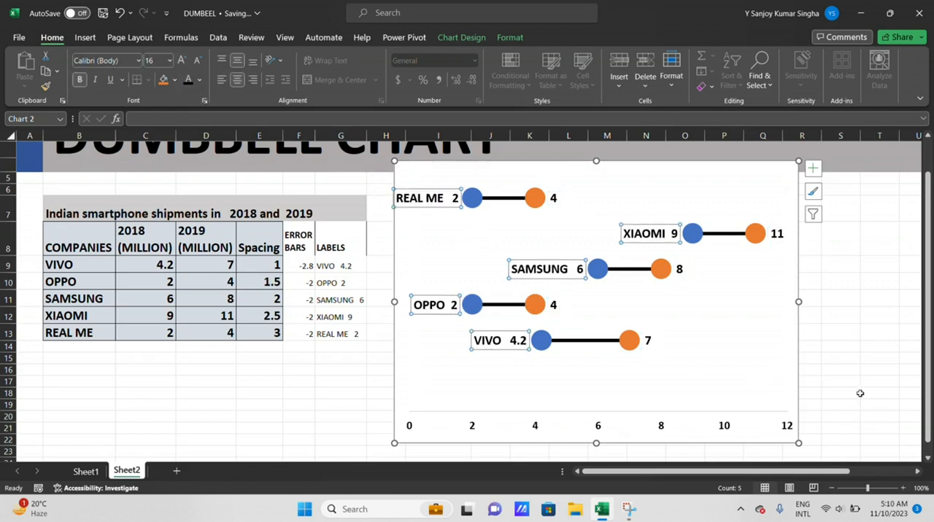
click(902, 360)
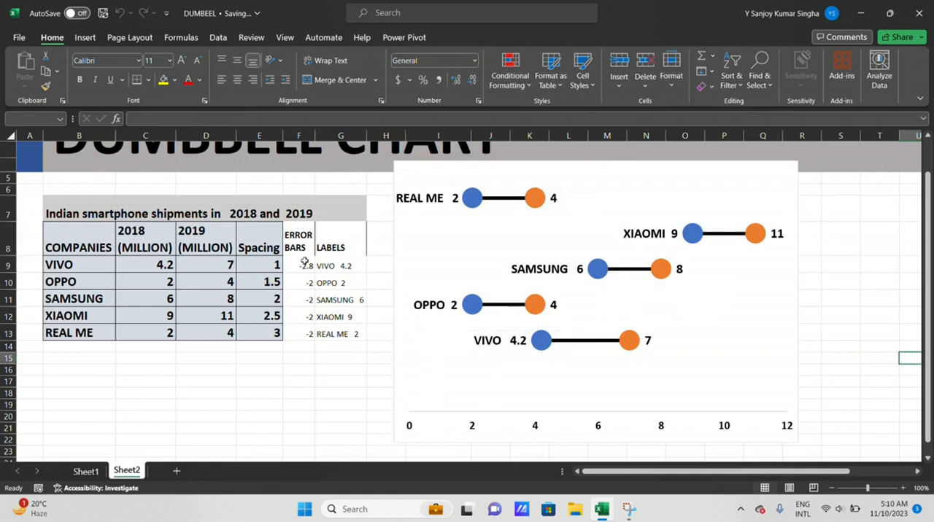
Apply All Borders to the error bars and labels columns in cells F8:G13
drag(296, 242, 350, 335)
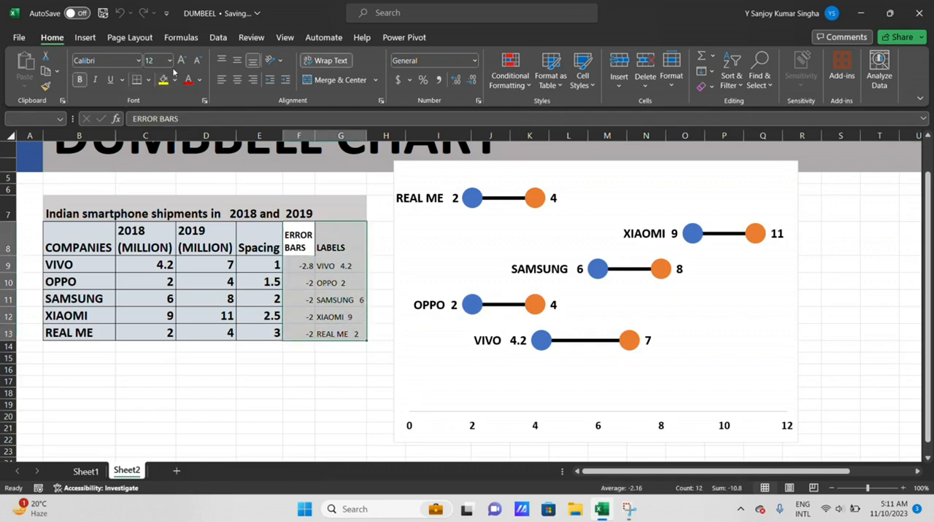
click(147, 79)
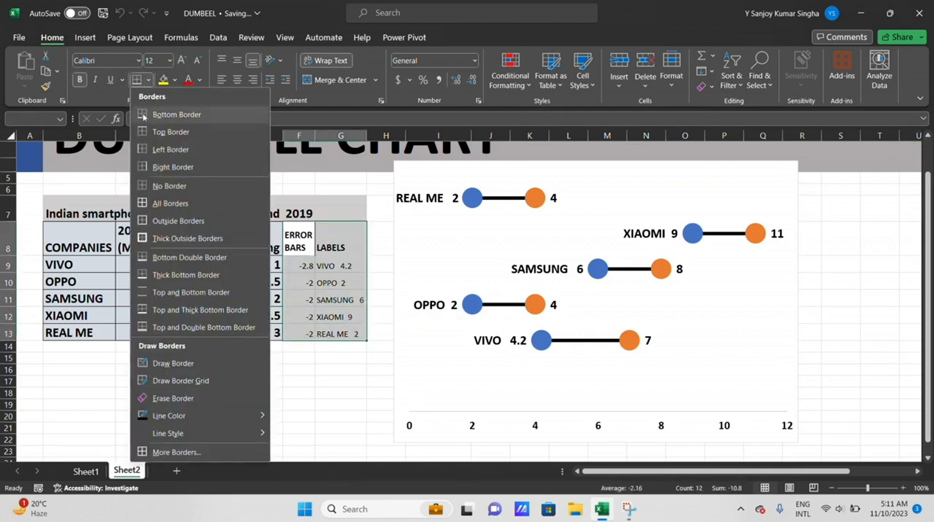
click(154, 216)
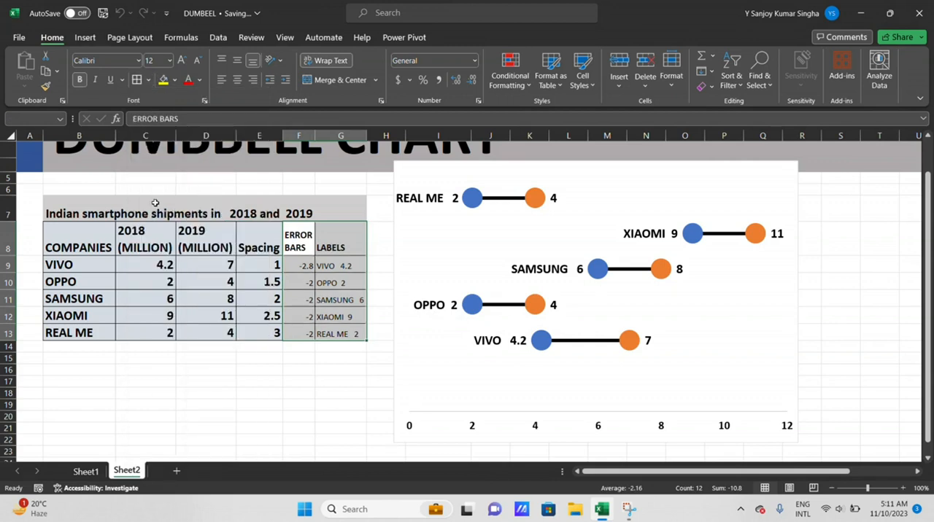
click(325, 356)
drag(299, 238, 332, 242)
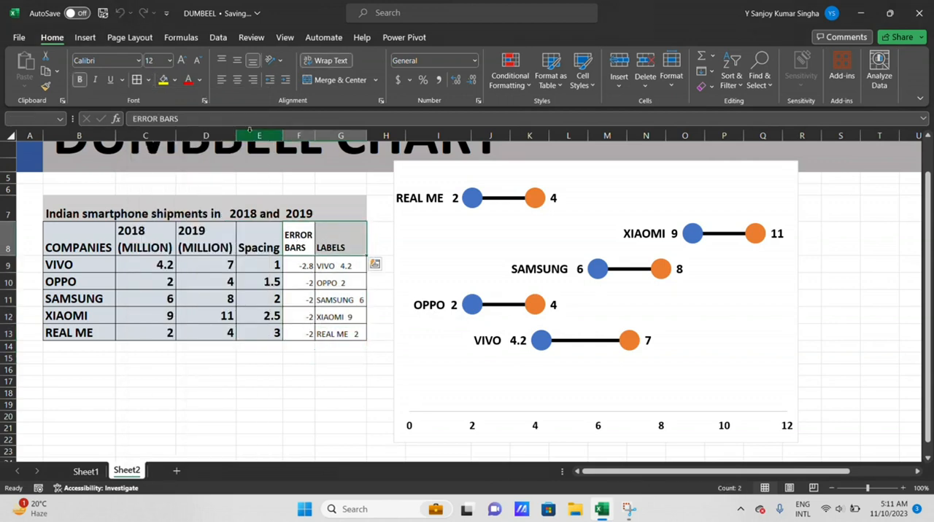
click(200, 80)
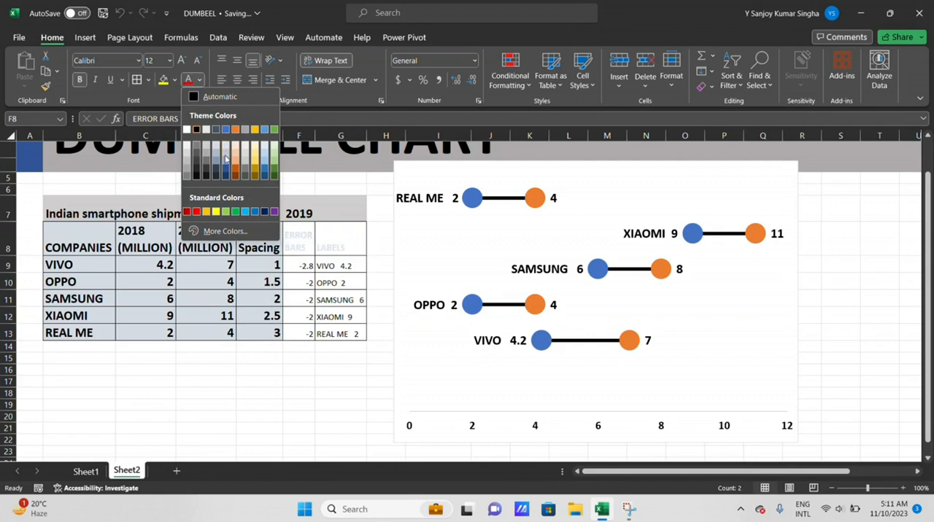
click(404, 228)
Fill the ERROR BARS and LABELS header cells F8:G8 with a light blue-gray theme color
click(329, 238)
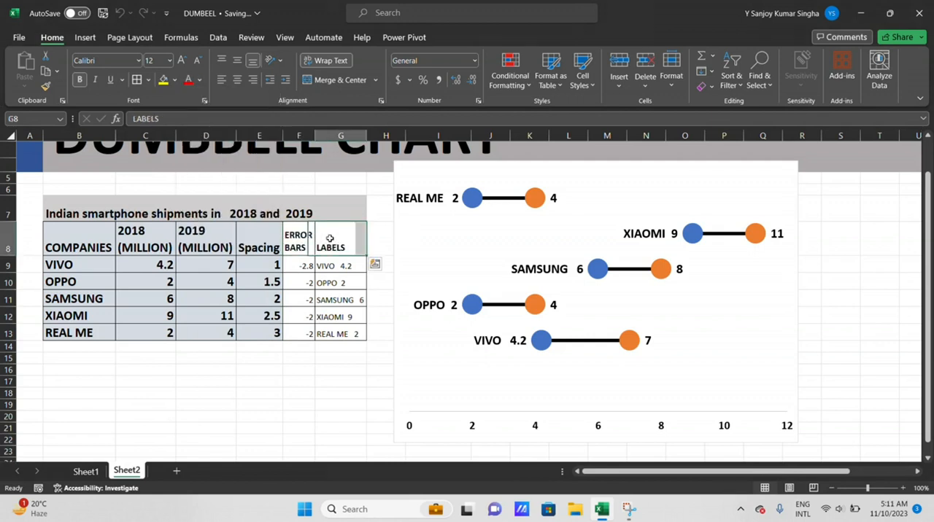
drag(310, 229, 321, 237)
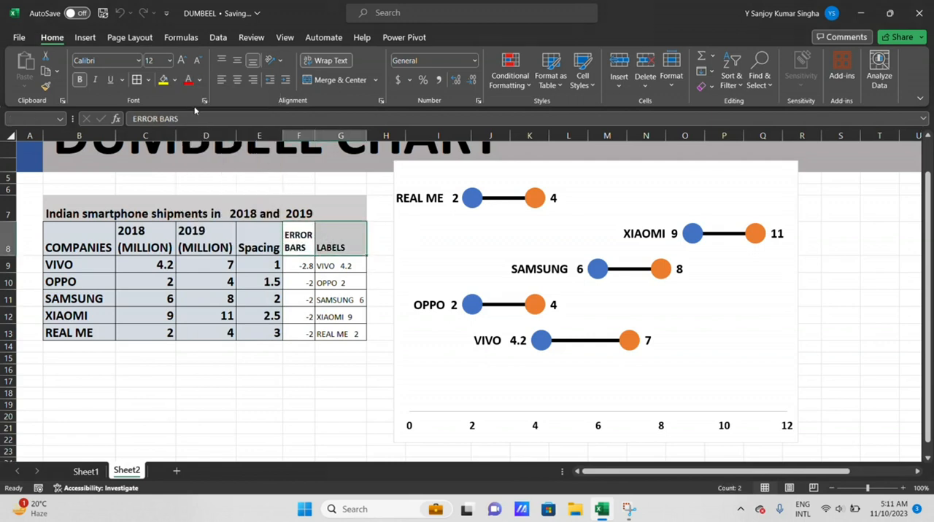
click(175, 80)
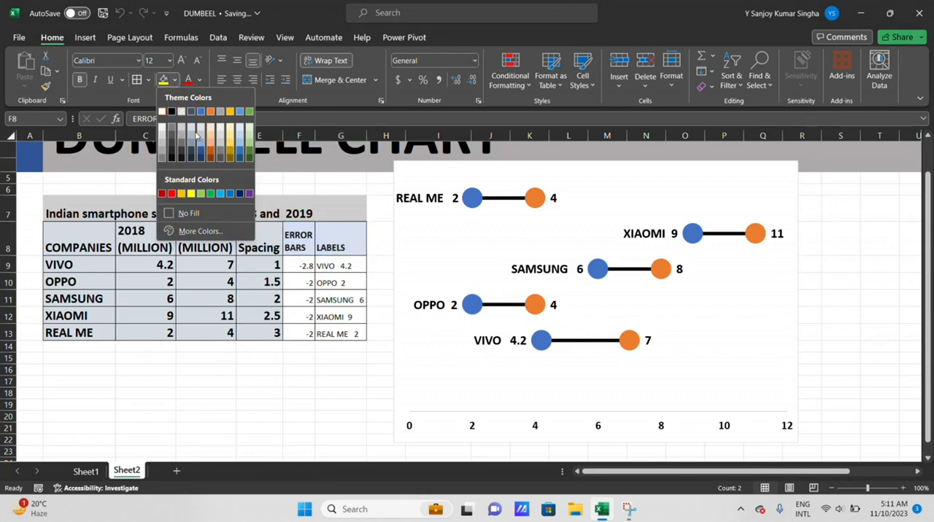
click(195, 135)
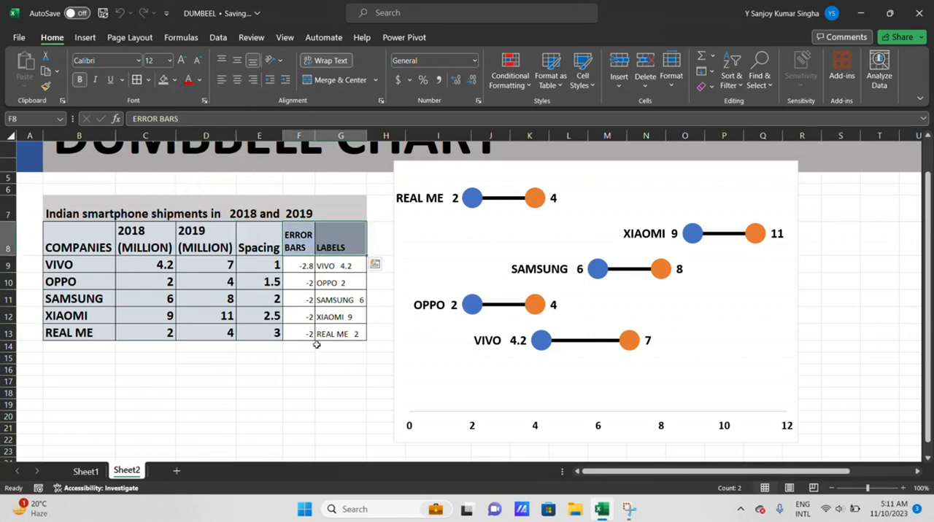
click(248, 345)
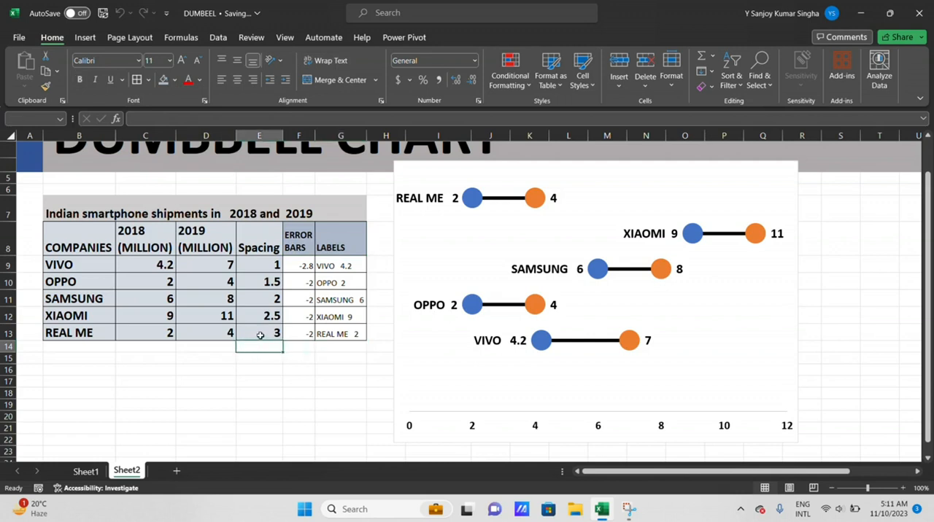